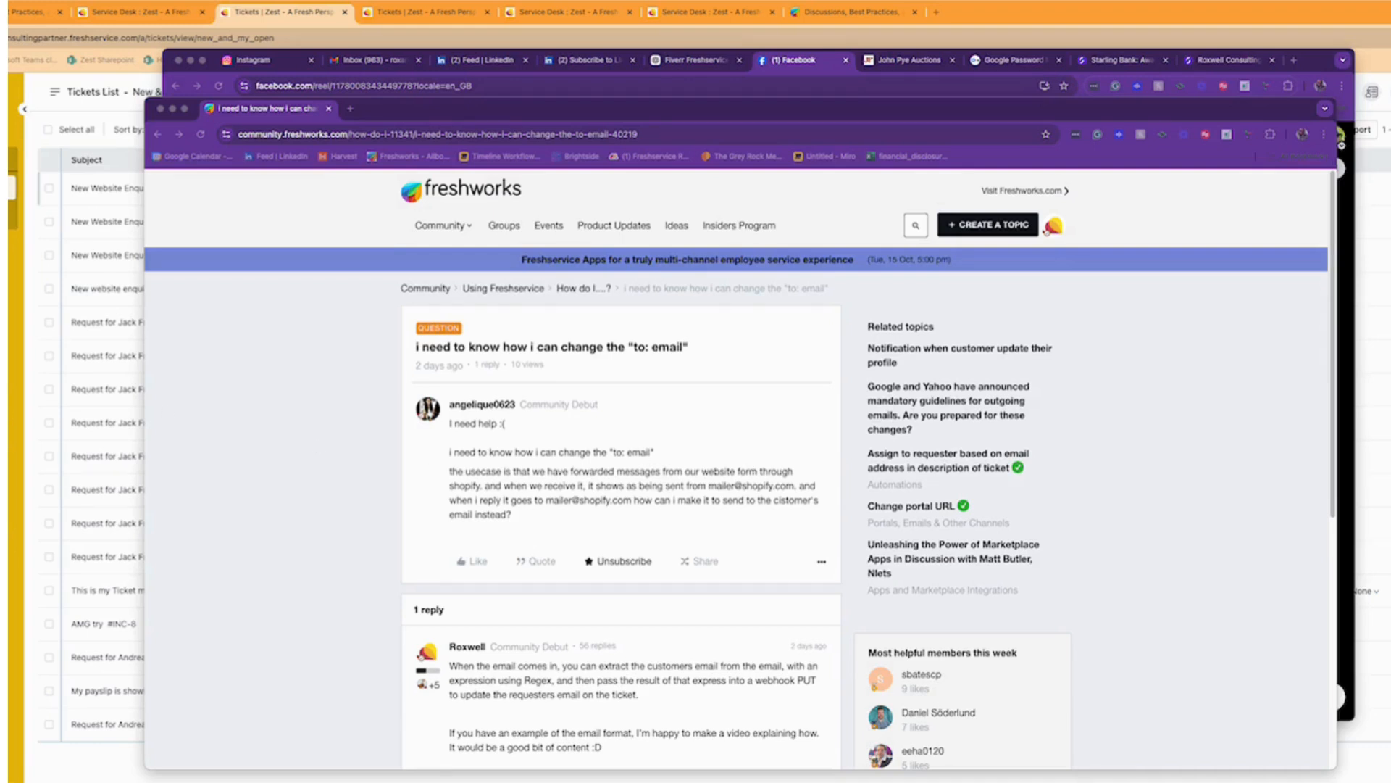
Step: Open the New website enquiry: Demo 1 ticket in Freshservice and review its requester, customer name, e-mail and message
left_click(40, 522)
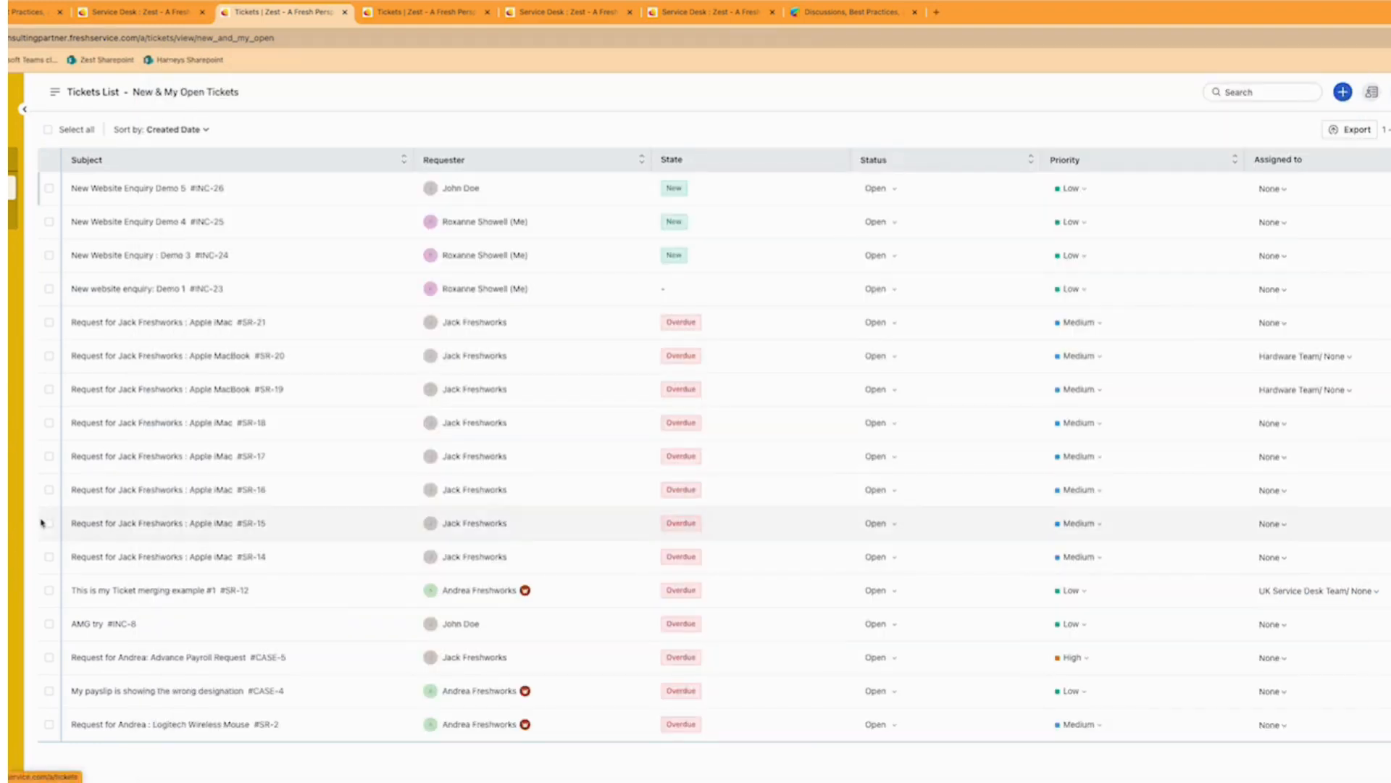
left_click(157, 290)
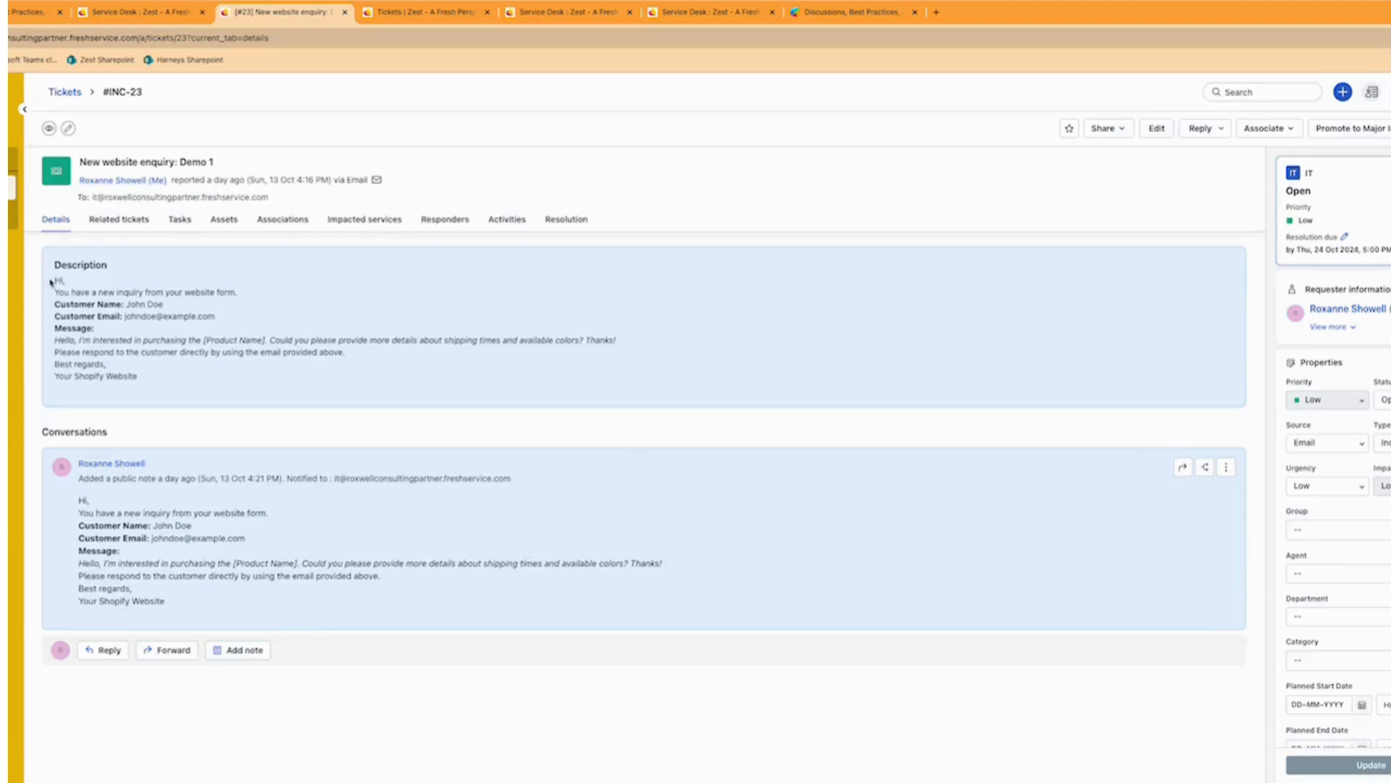
triple_click(58, 303)
left_click(192, 338)
left_click_drag(56, 318, 265, 329)
left_click(265, 329)
left_click_drag(56, 337, 371, 375)
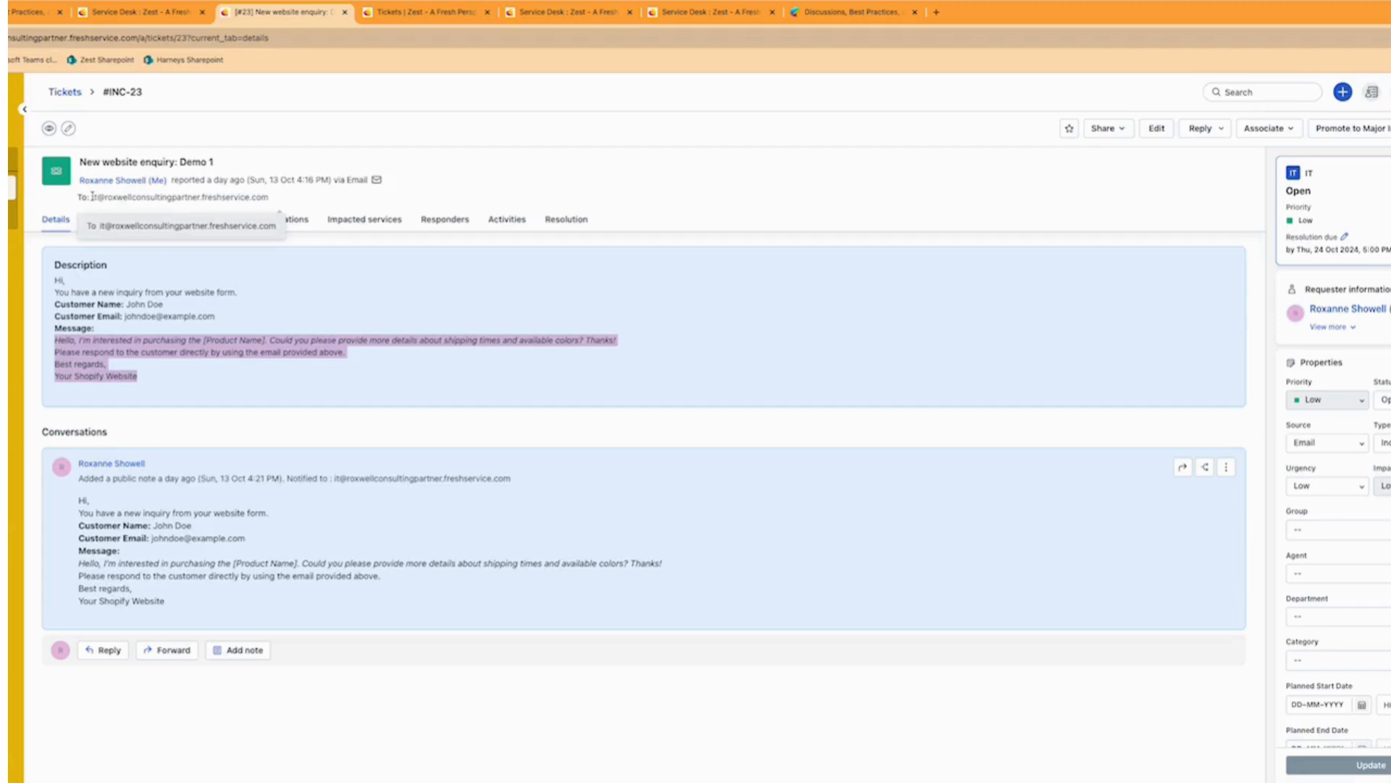
mouse_move(153, 180)
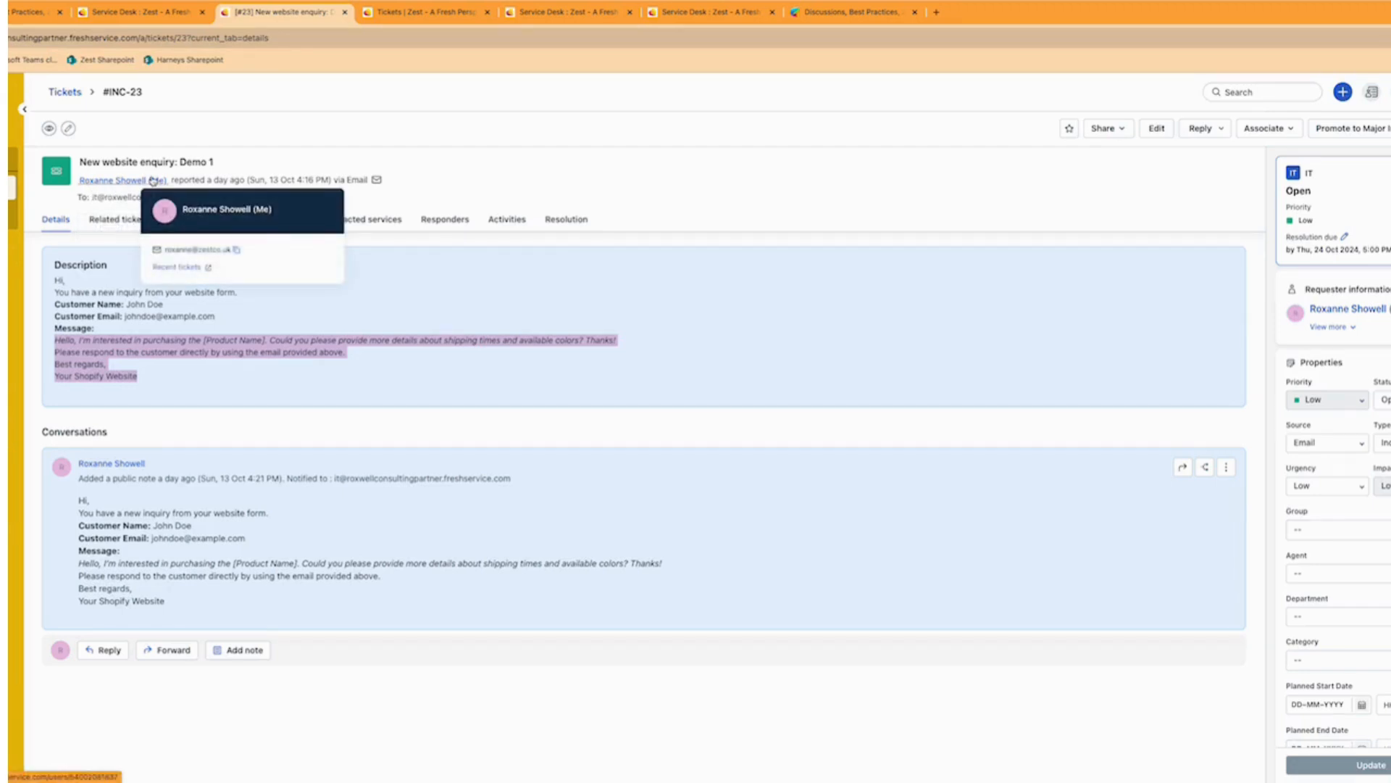
Step: Open the New Website Enquiry Demo 5 ticket and review its description and activity history
left_click(75, 93)
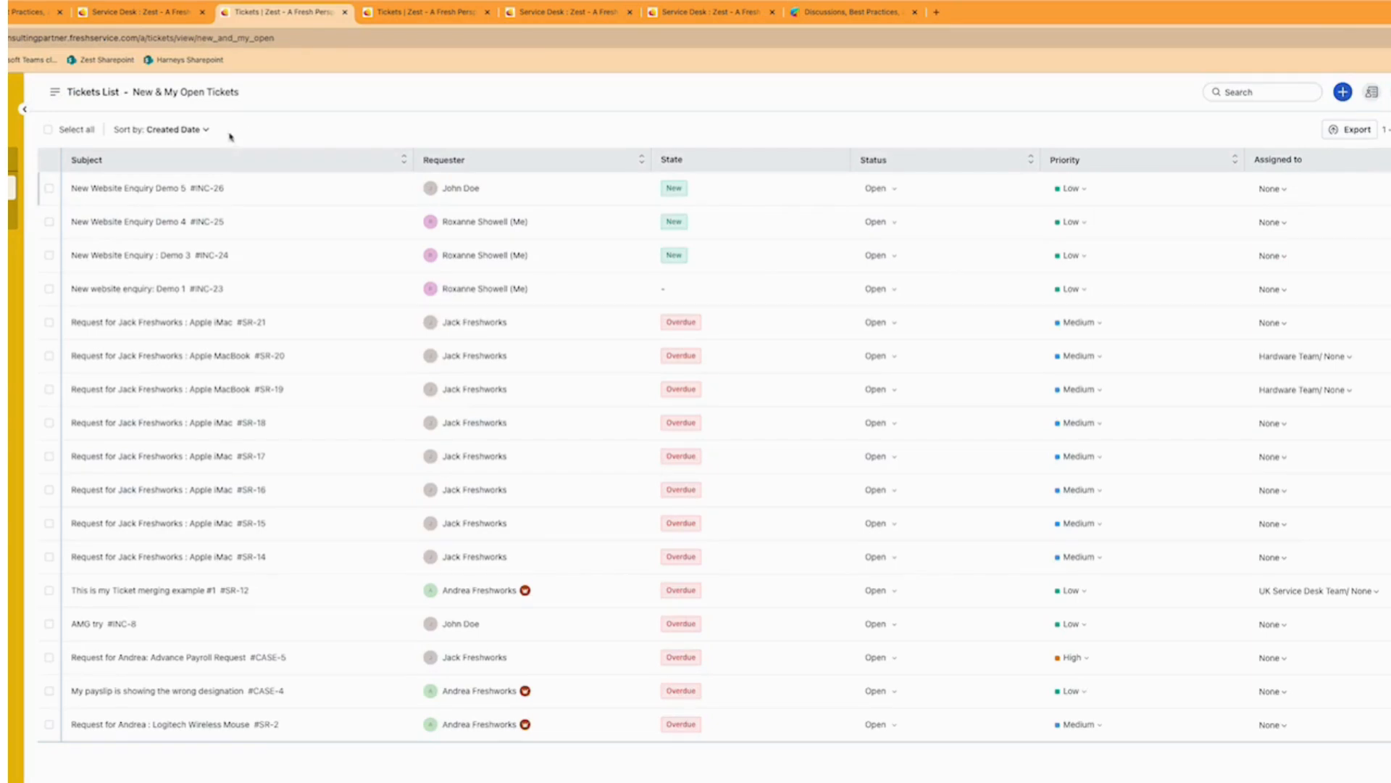
left_click(119, 188)
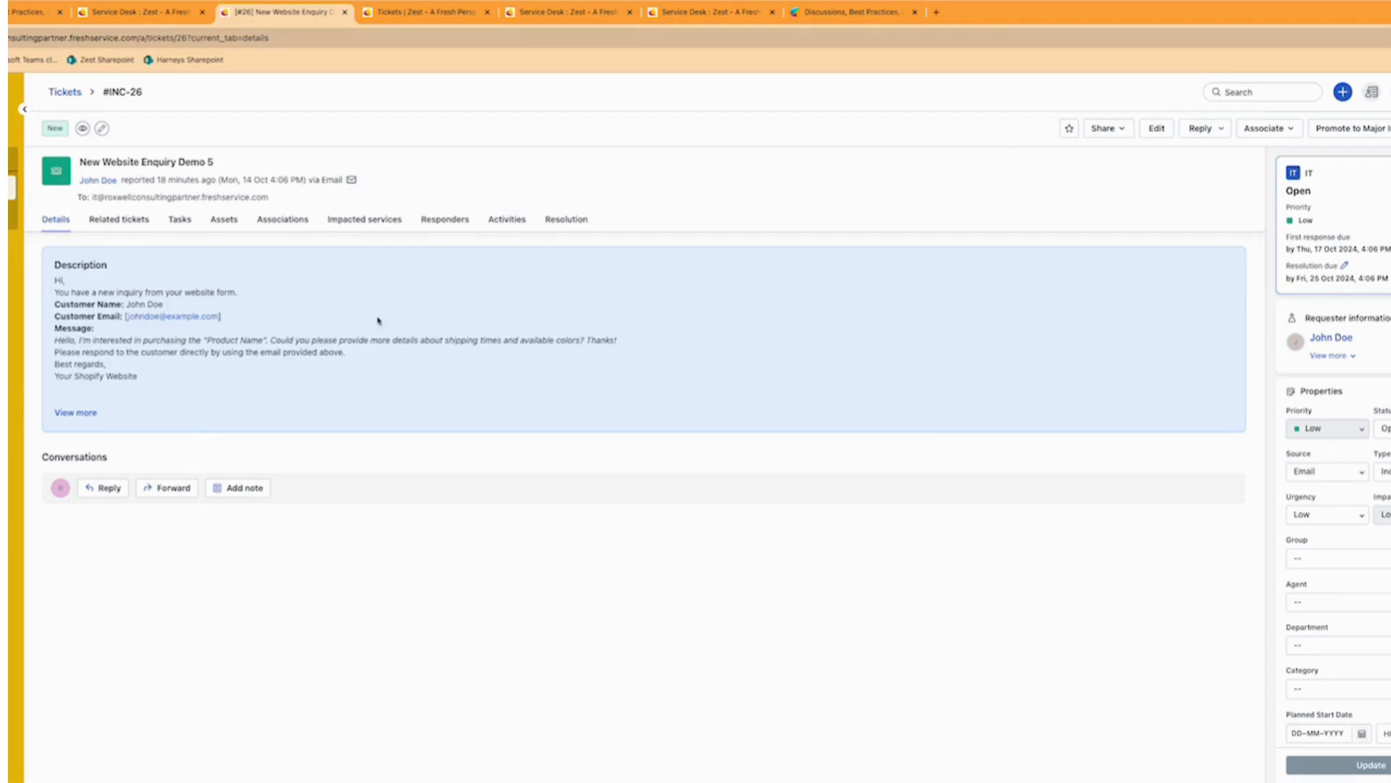
left_click(506, 221)
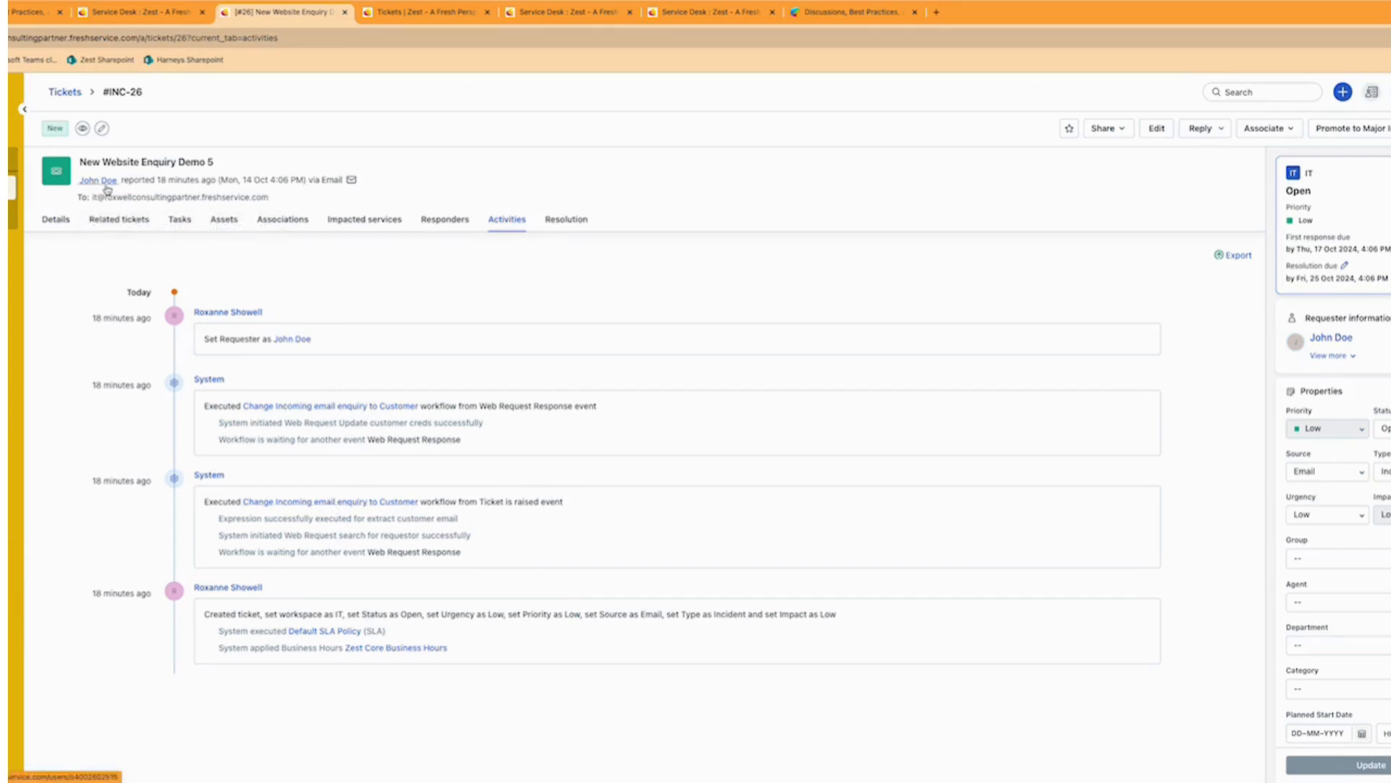
left_click(53, 227)
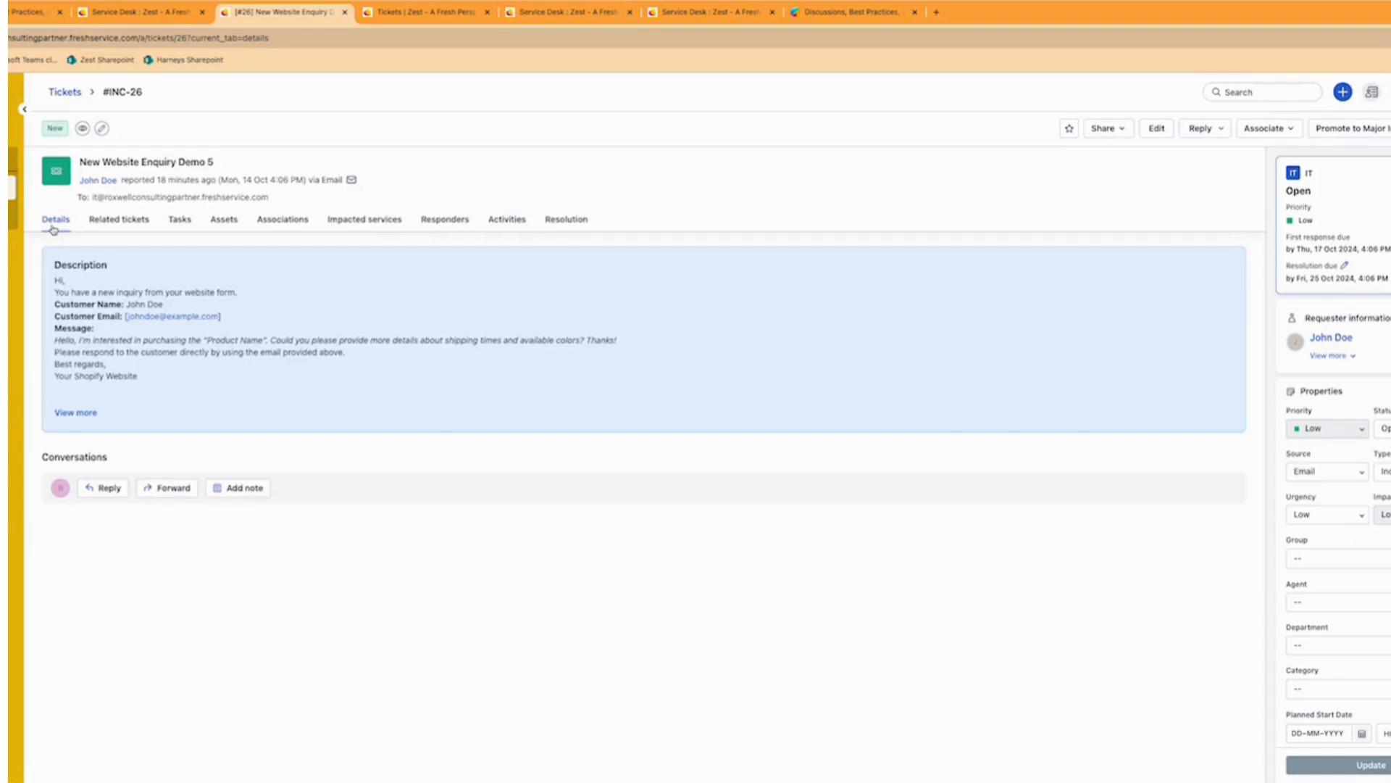
Step: Find the Workflow Automator in the IT workspace's admin settings, open it, and return to the New Website Enquiry Demo 5 ticket
left_click(13, 561)
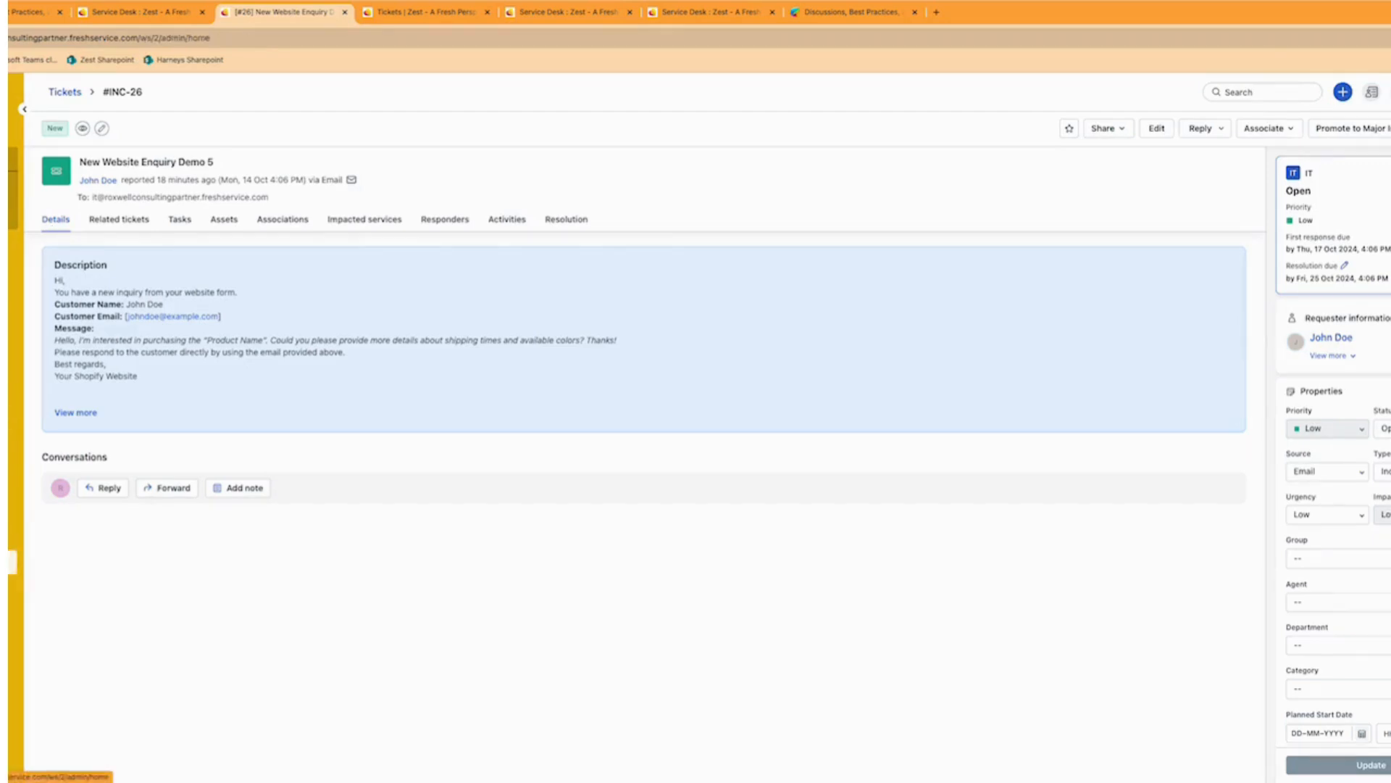
left_click(464, 131)
type("workf")
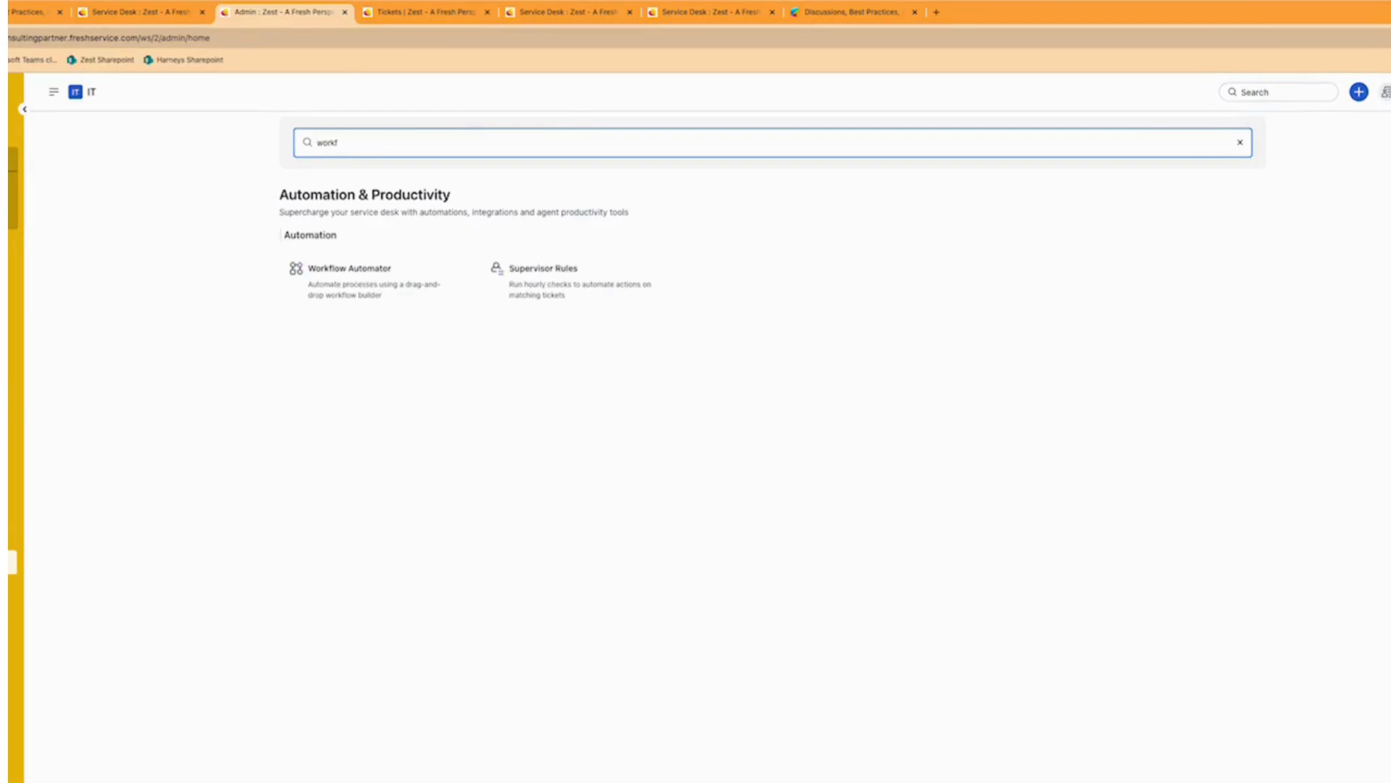
left_click(424, 278)
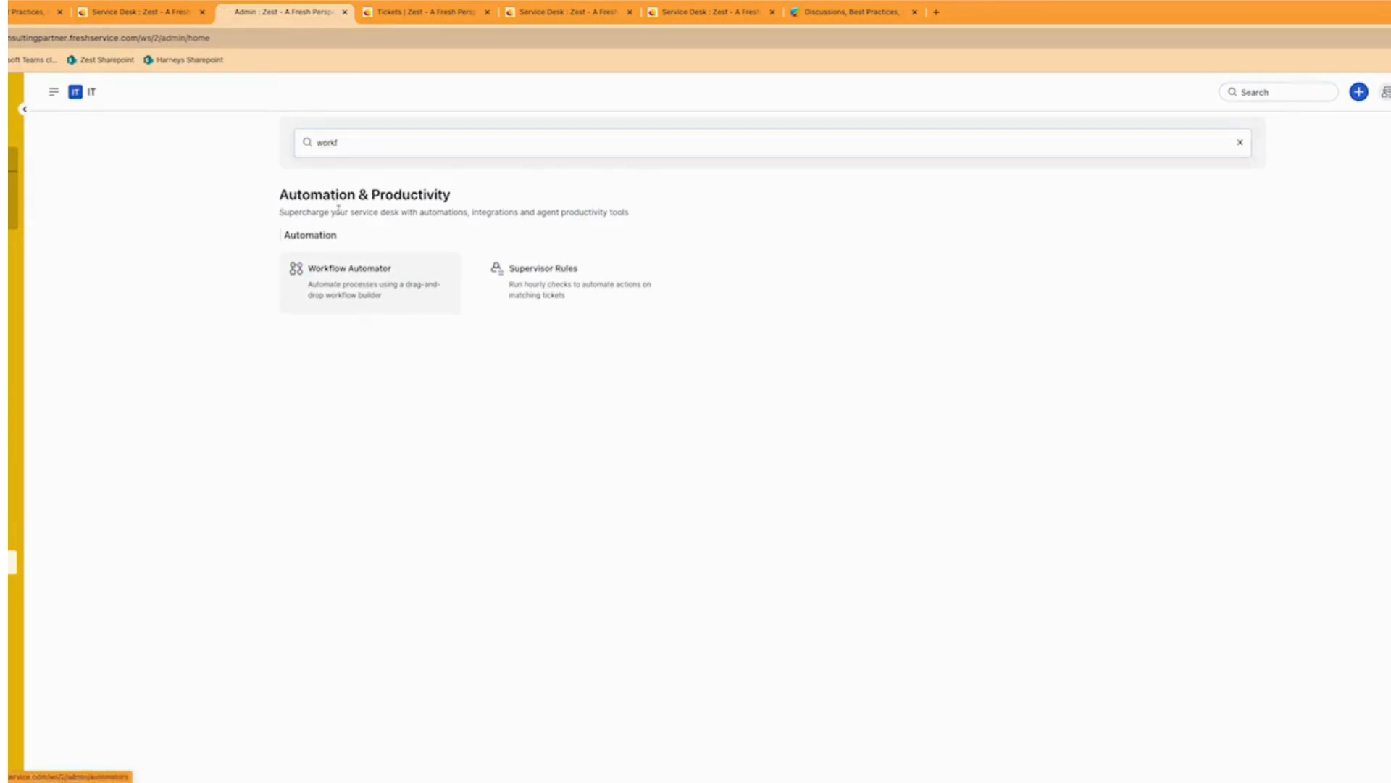
left_click(114, 10)
left_click(279, 11)
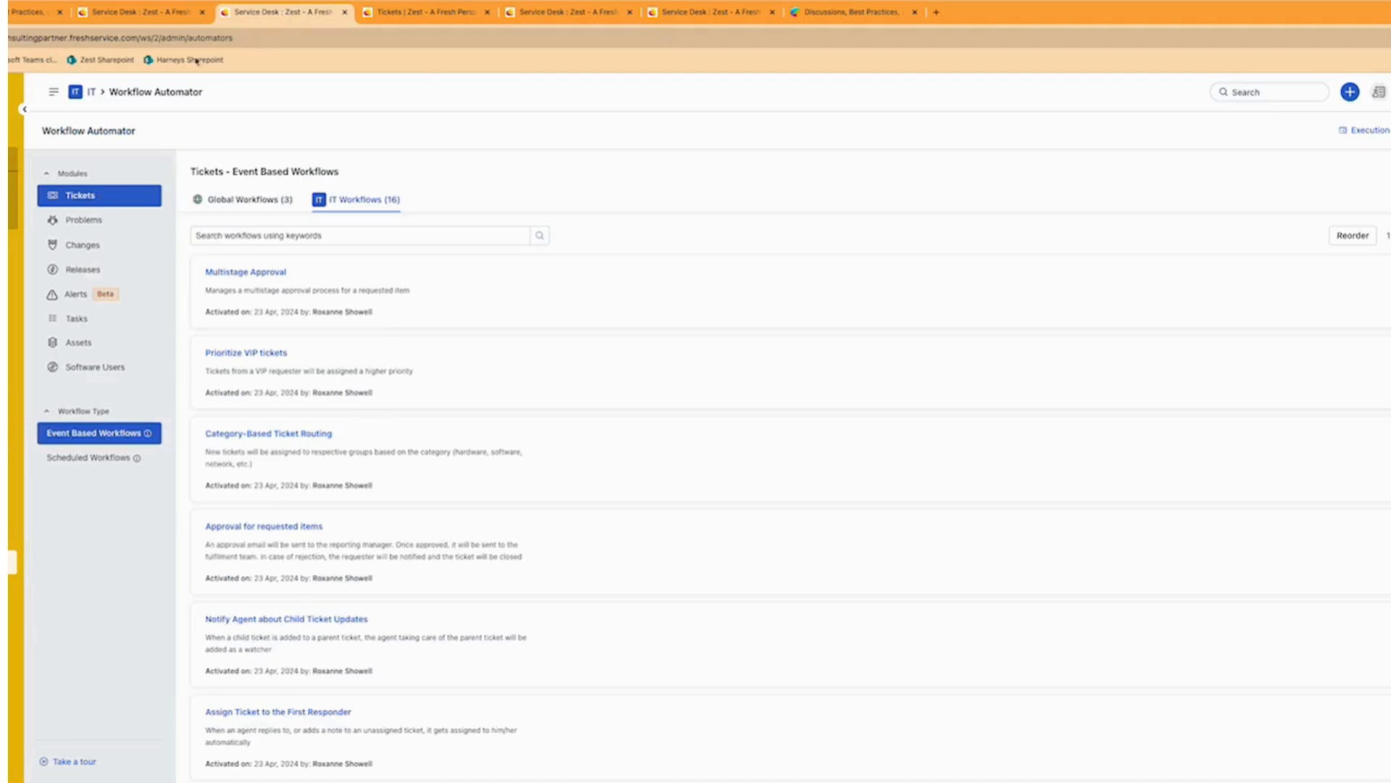
left_click(12, 189)
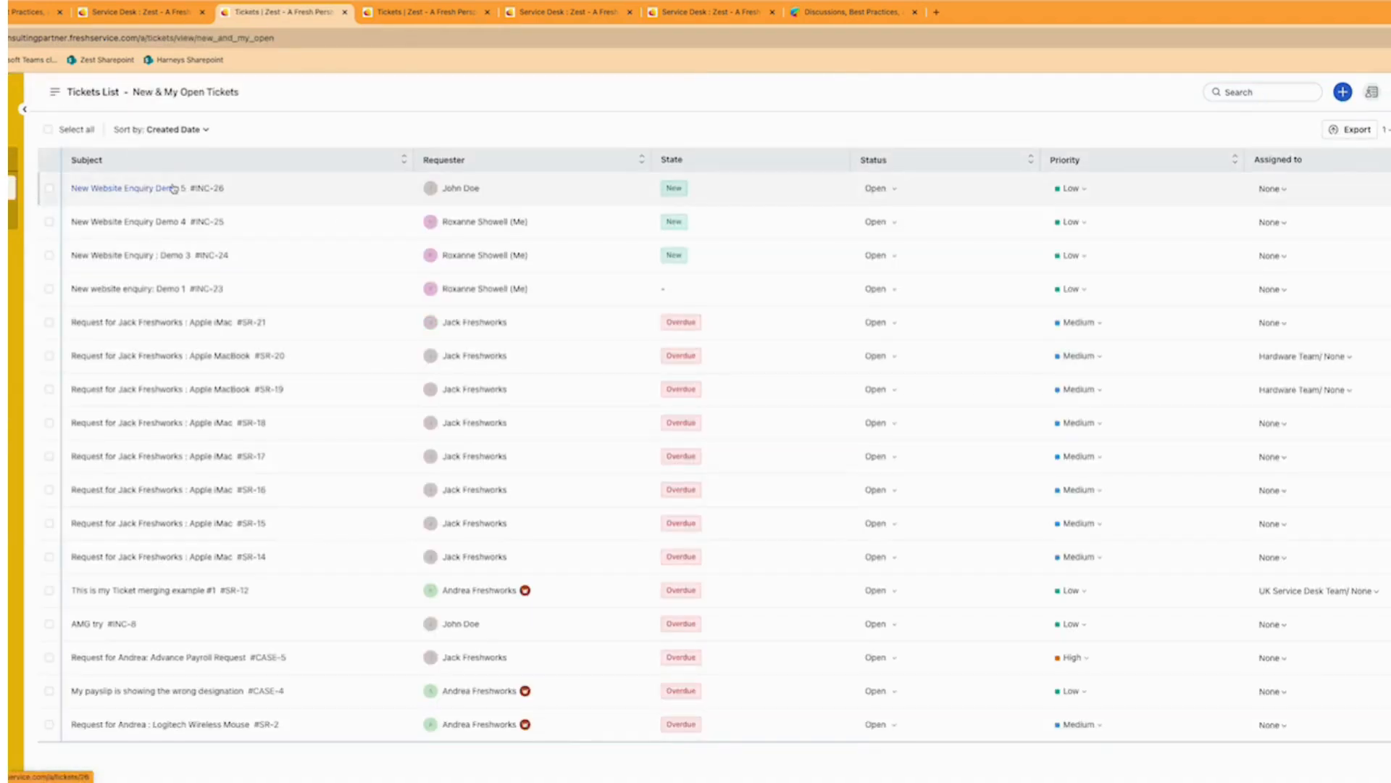
left_click(178, 191)
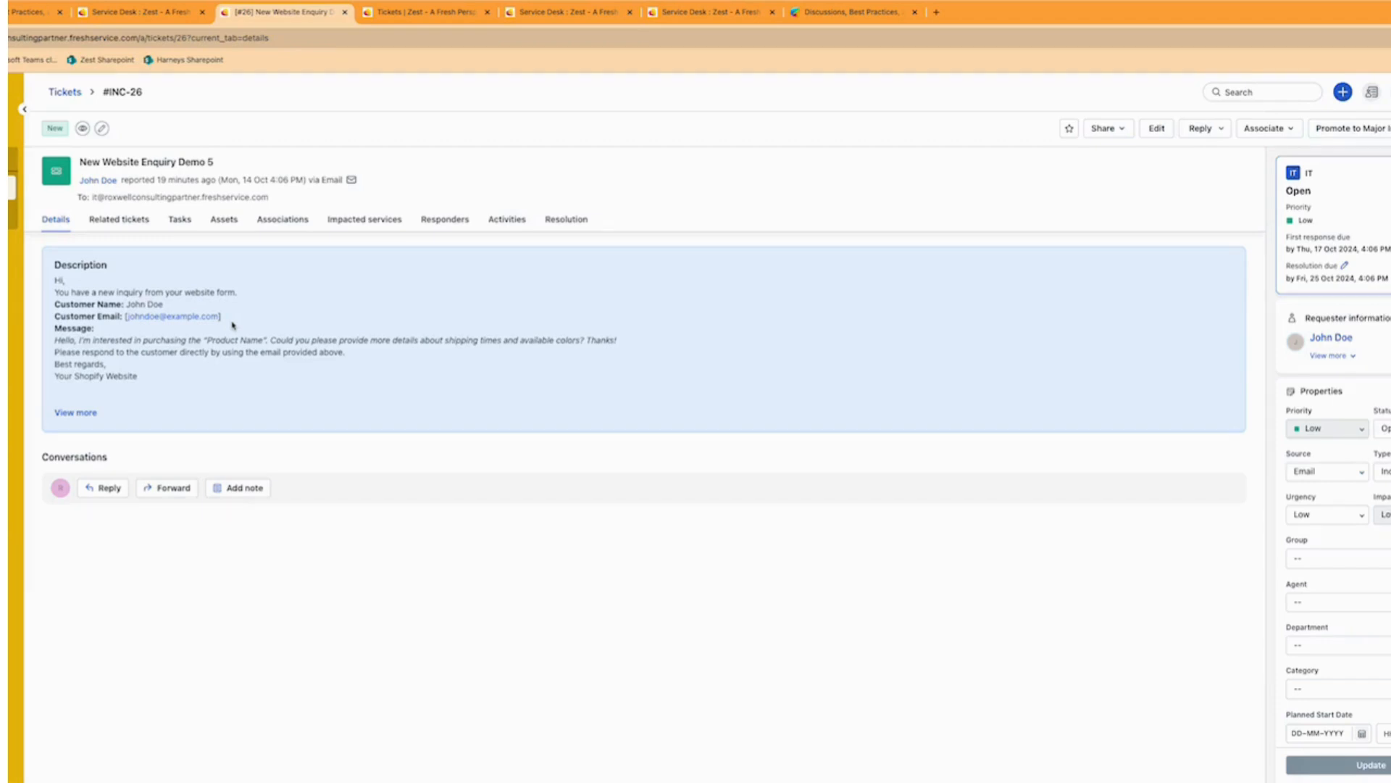
Step: Review the Ticket is raised event and the sender-email condition in the workflow that changes an incoming email enquiry to the customer
left_click(168, 15)
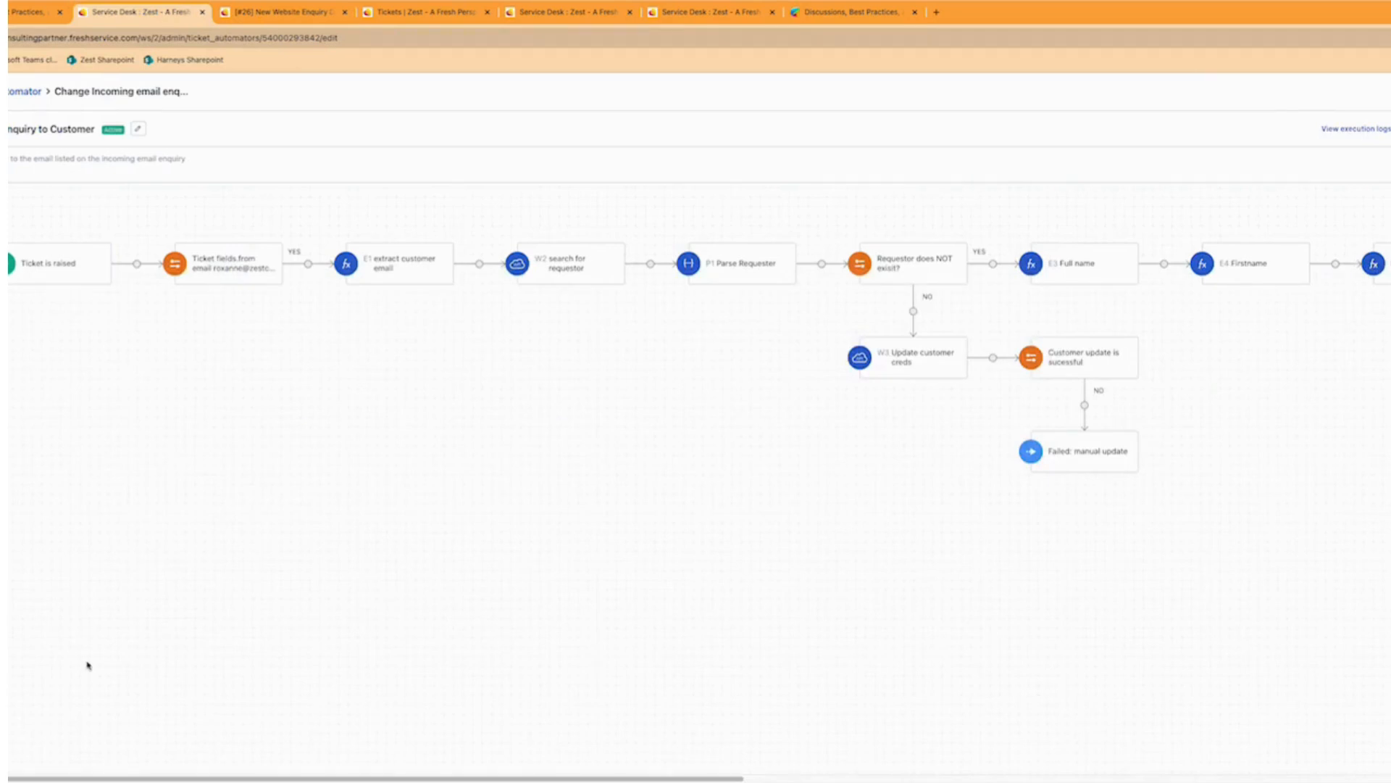
left_click(53, 279)
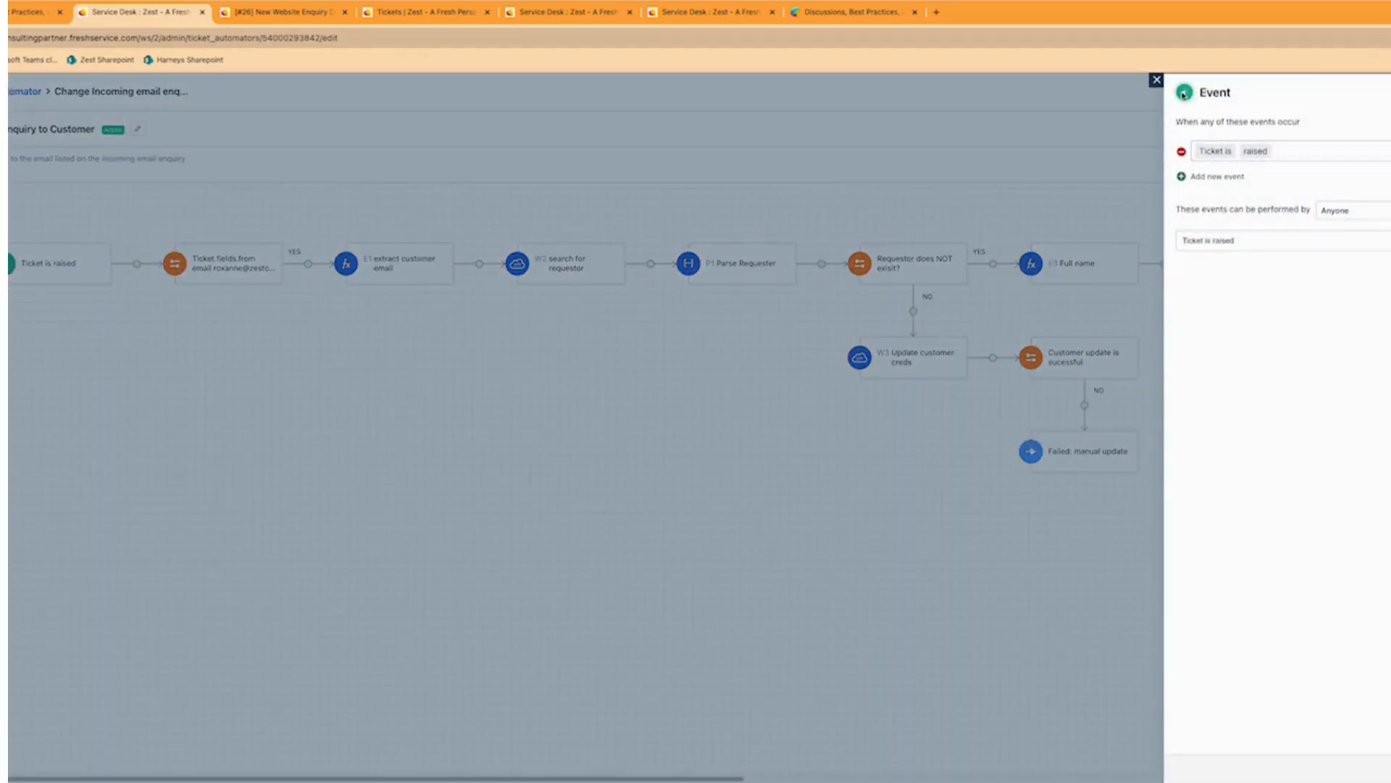
left_click(1157, 80)
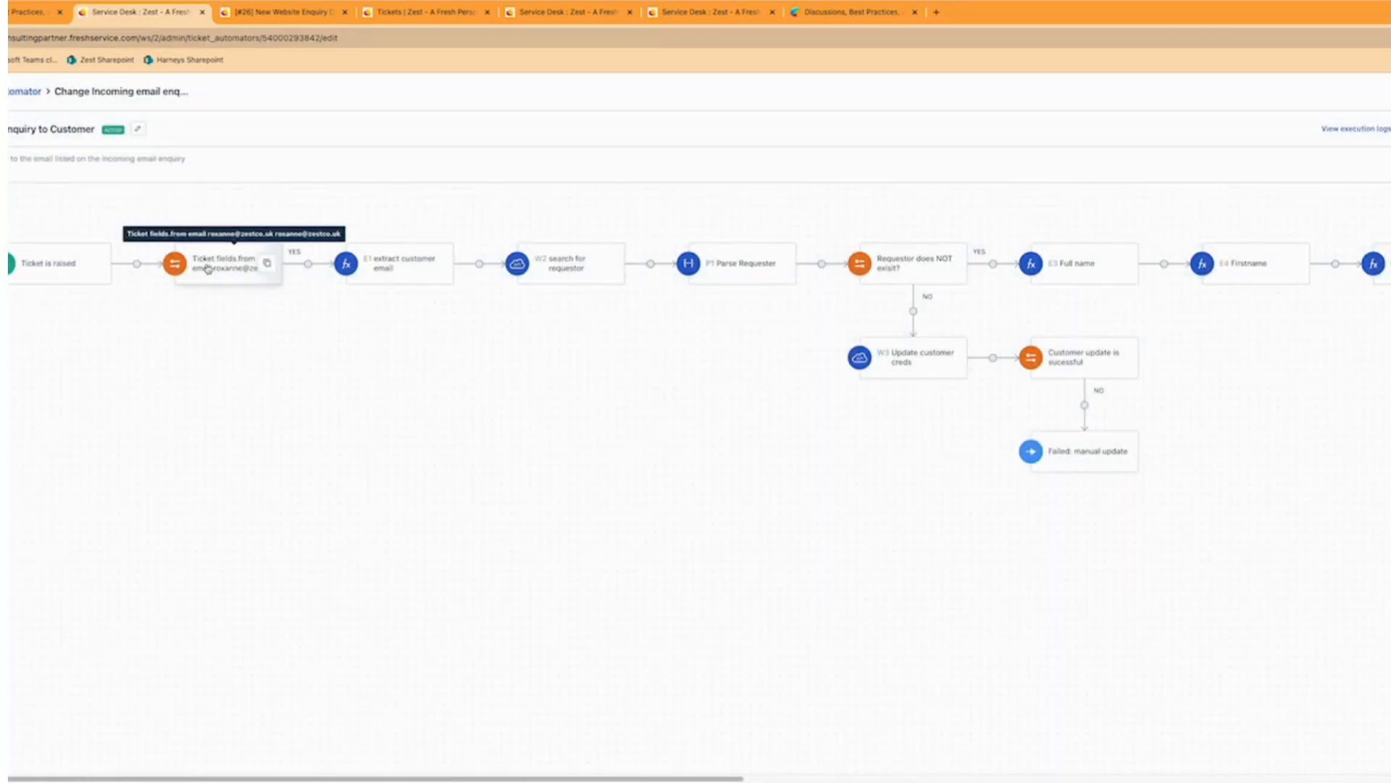
left_click(208, 268)
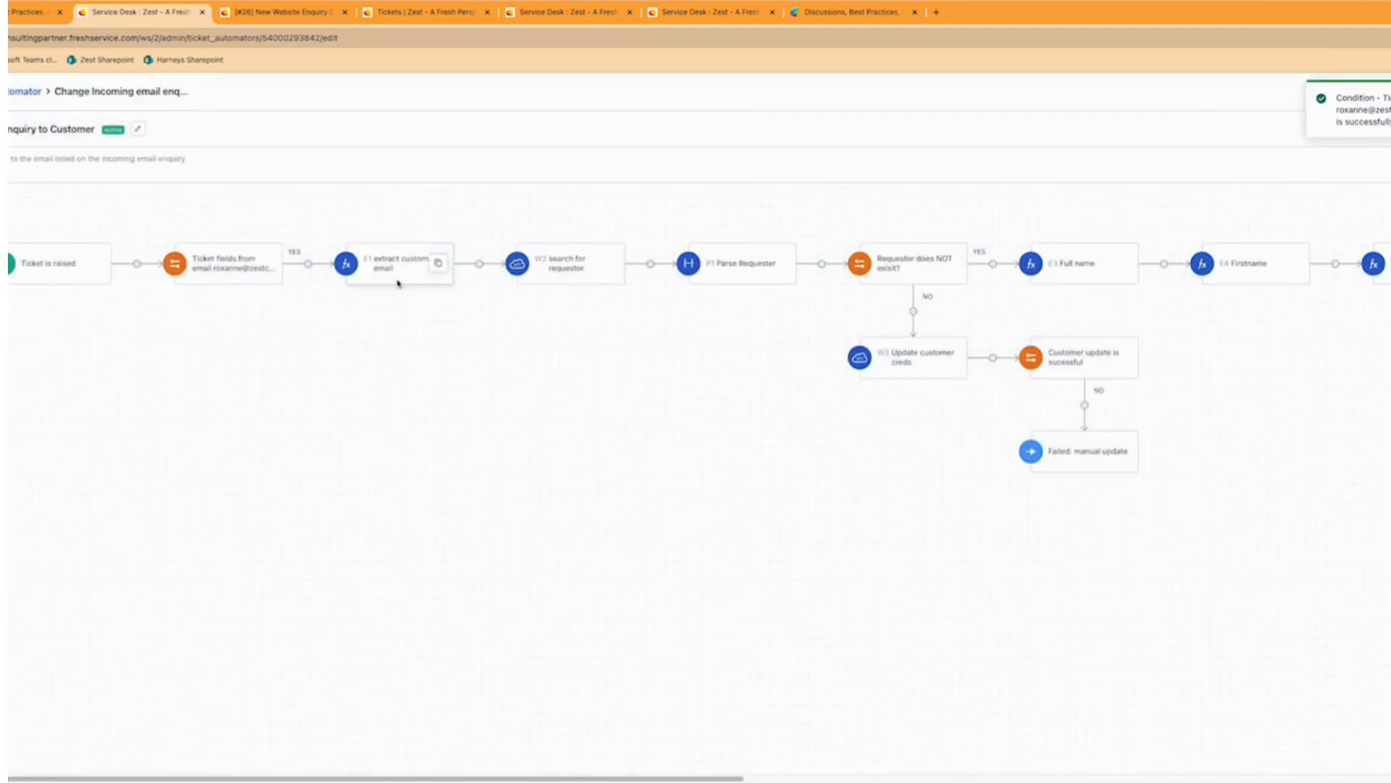
Step: Open the workflow's extract customer email expression and copy the full description from the New Website Enquiry Demo 5 ticket
left_click(398, 281)
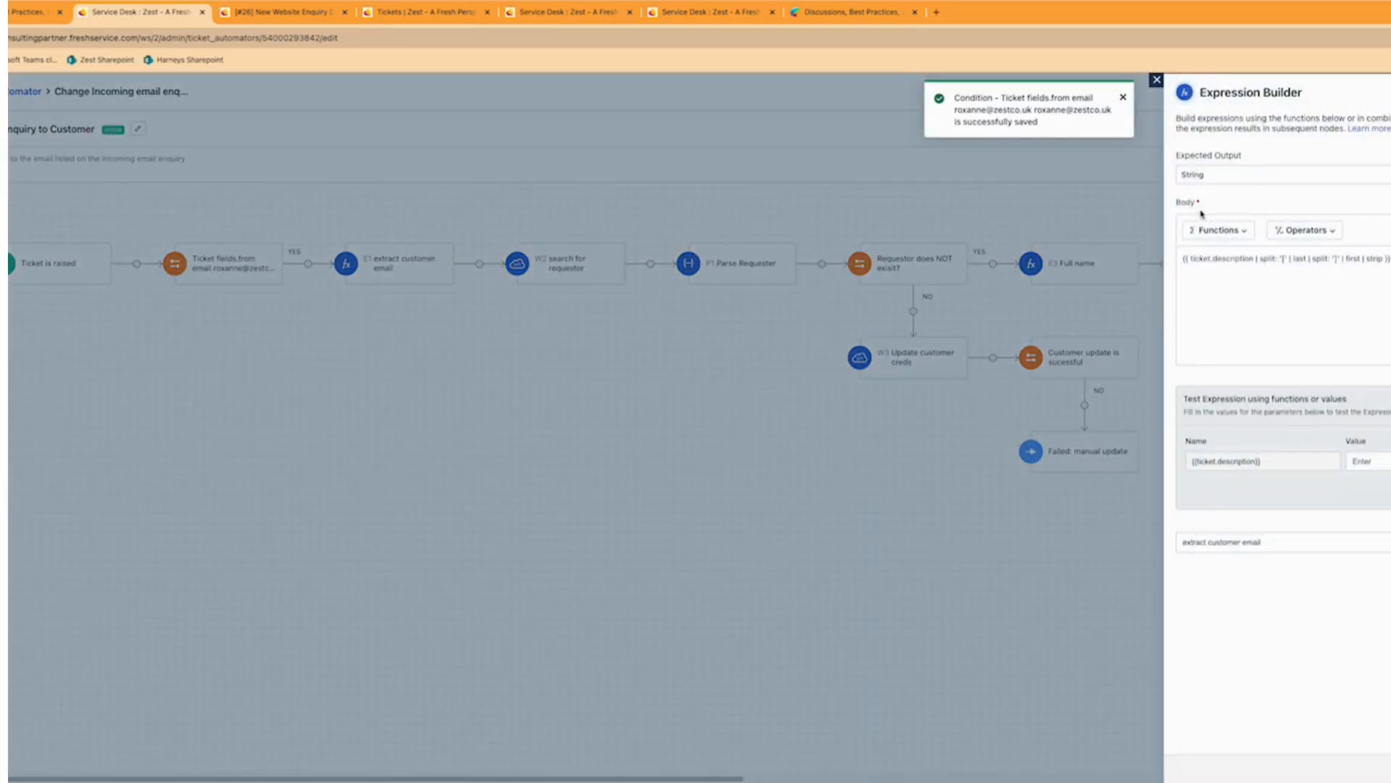
left_click(290, 12)
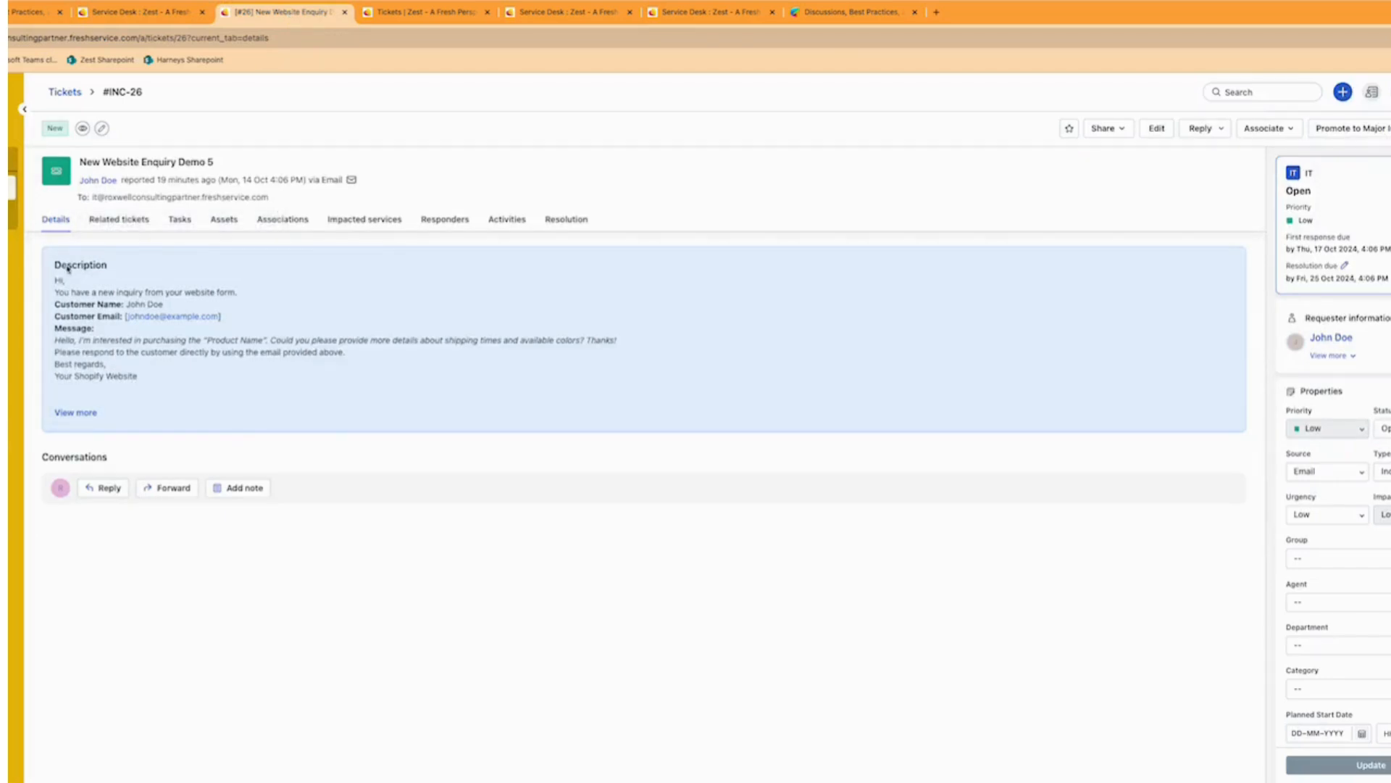
left_click_drag(57, 277, 166, 398)
left_click(148, 12)
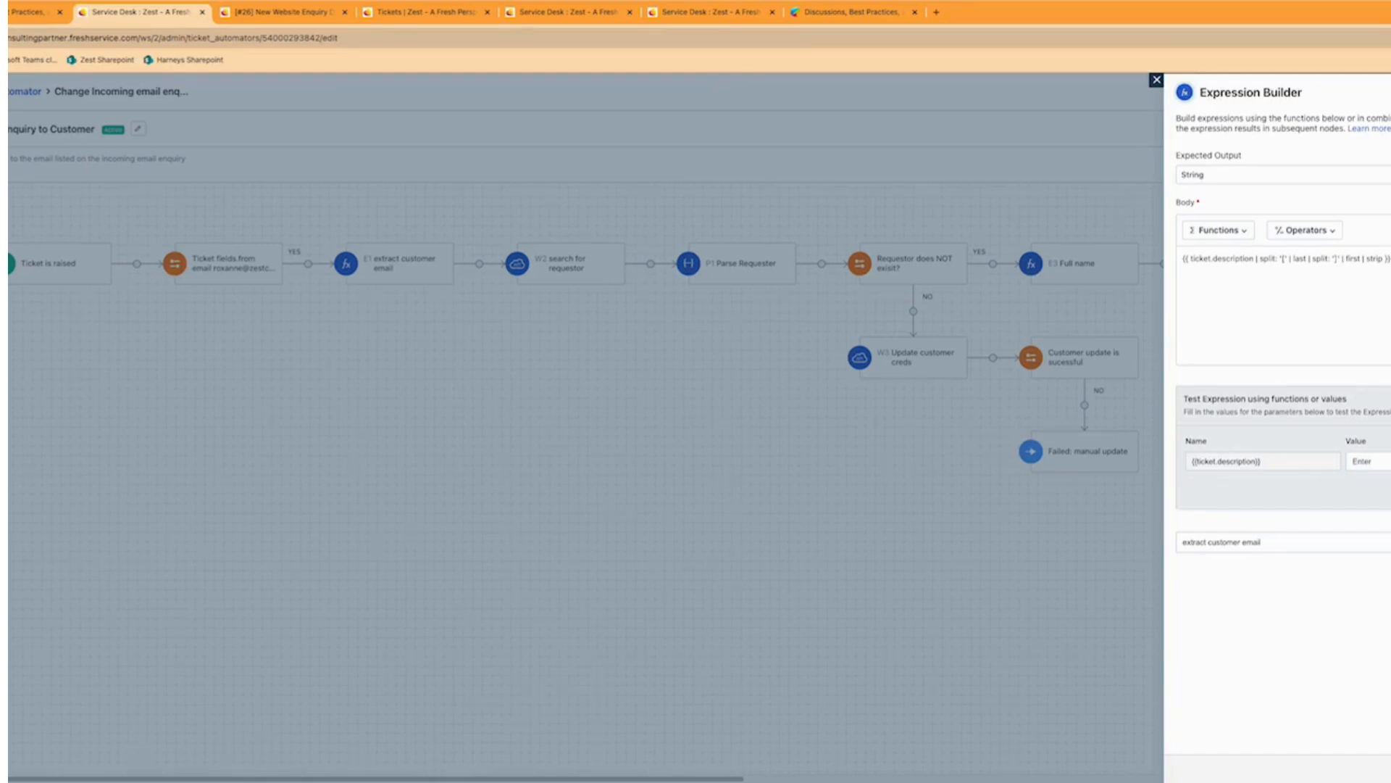
left_click(290, 11)
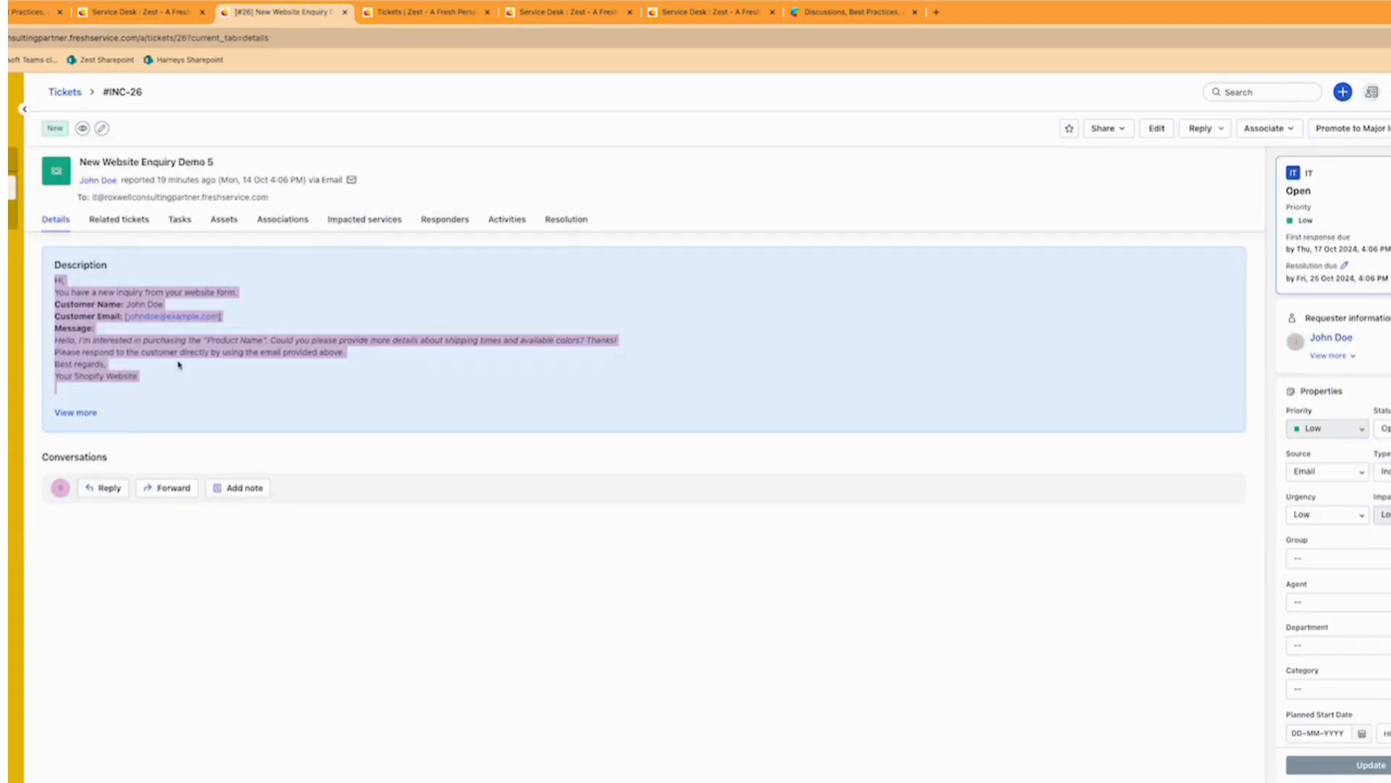
Step: Test the extract customer email expression with the copied description as the {{ticket.description}} value, and save the node
left_click(130, 16)
left_click(1370, 462)
key("super+v")
left_click(1390, 489)
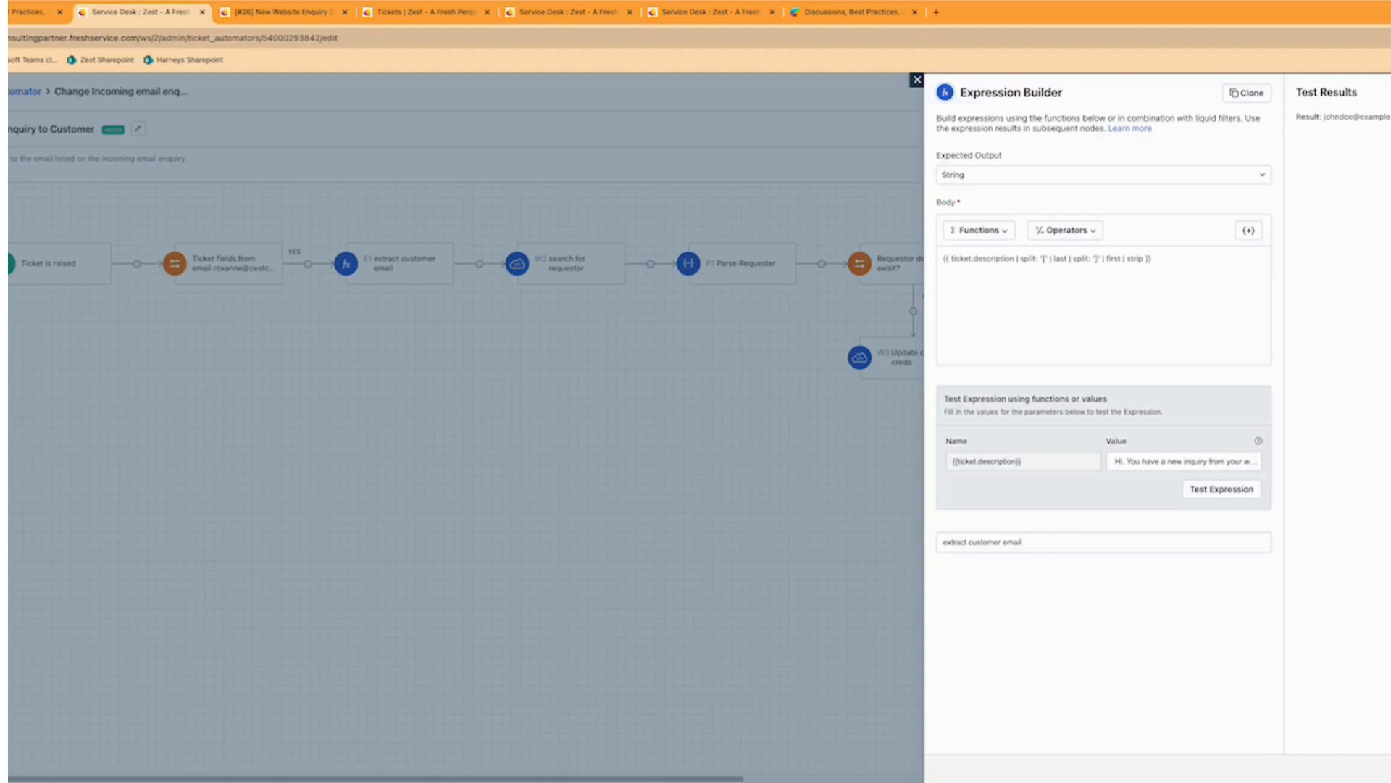
left_click(1390, 768)
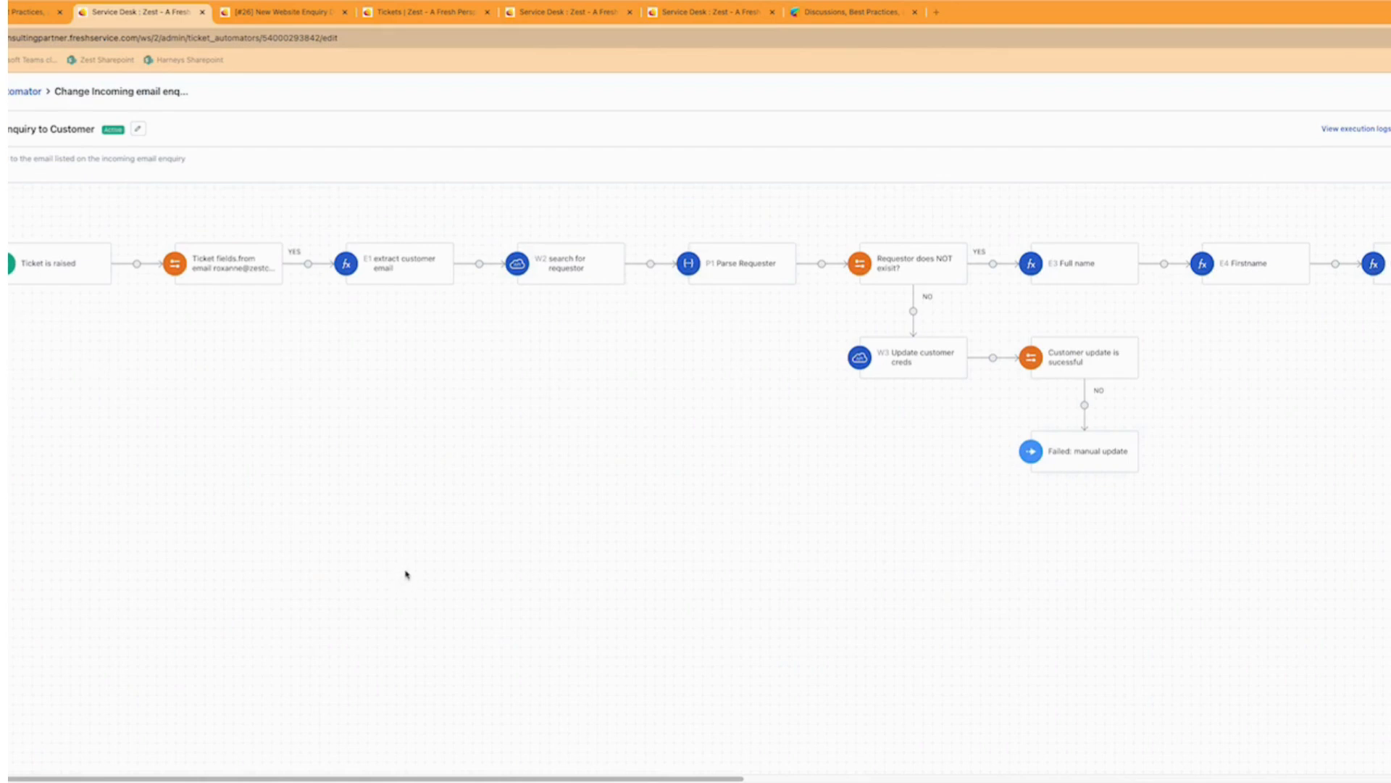
Step: Open the search for requestor web request and examine its GET endpoint, including the primary_email query
left_click(574, 275)
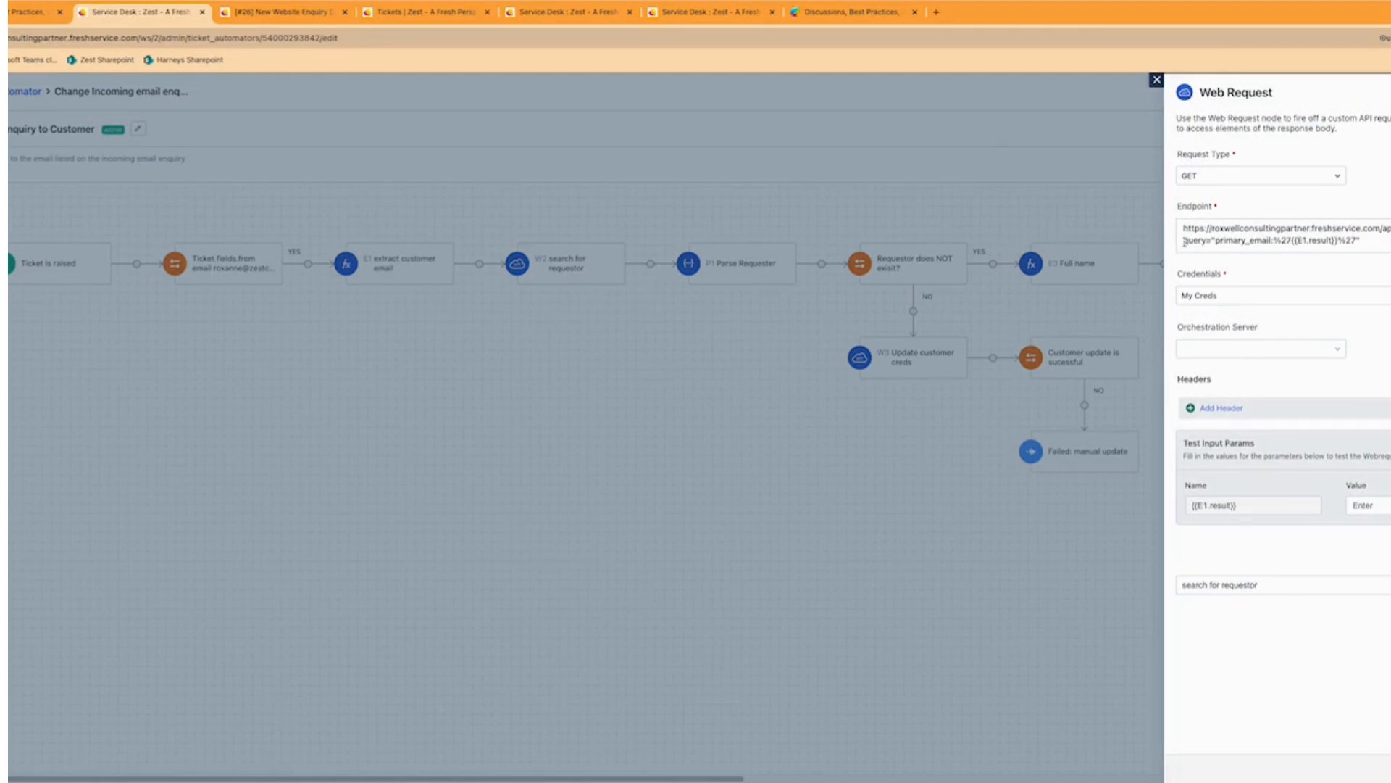
left_click_drag(1182, 229, 1389, 229)
left_click(1384, 241)
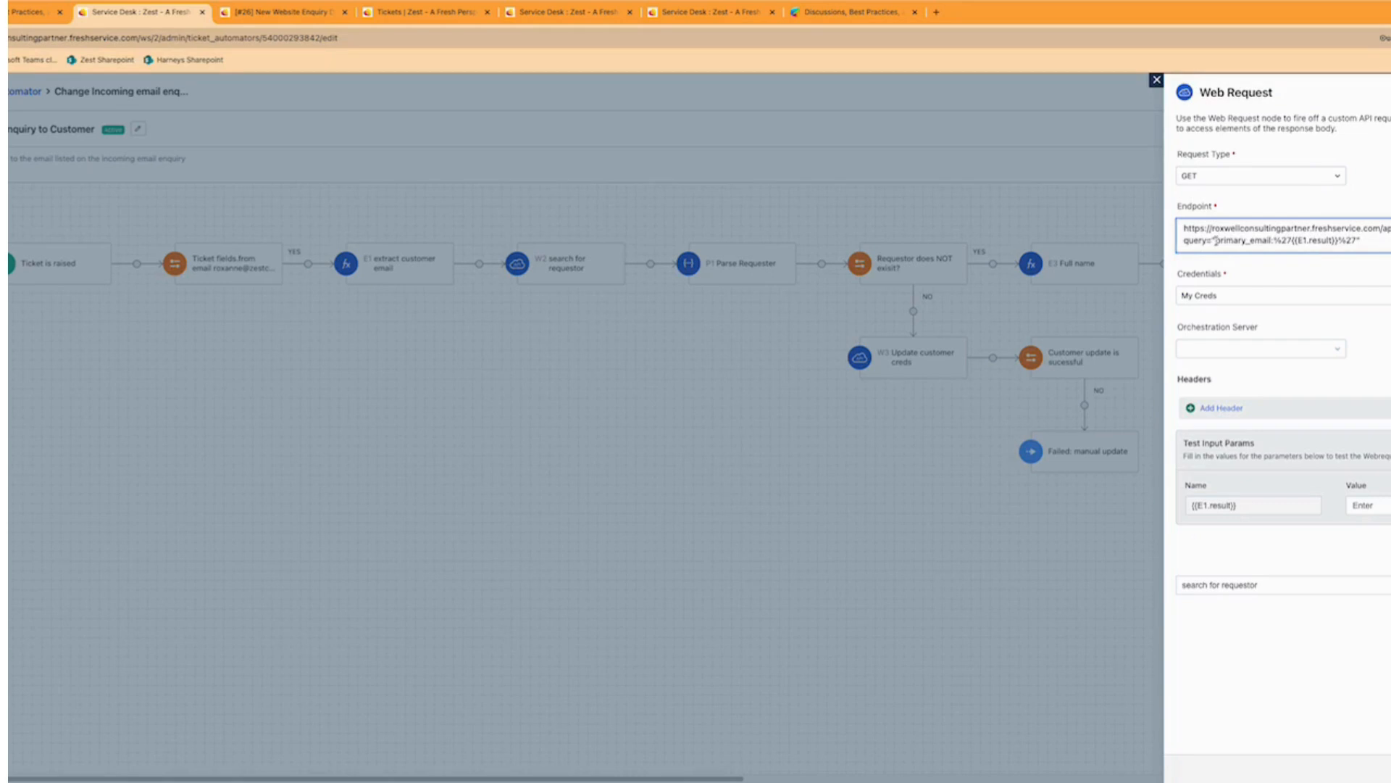
left_click_drag(1215, 240, 1288, 243)
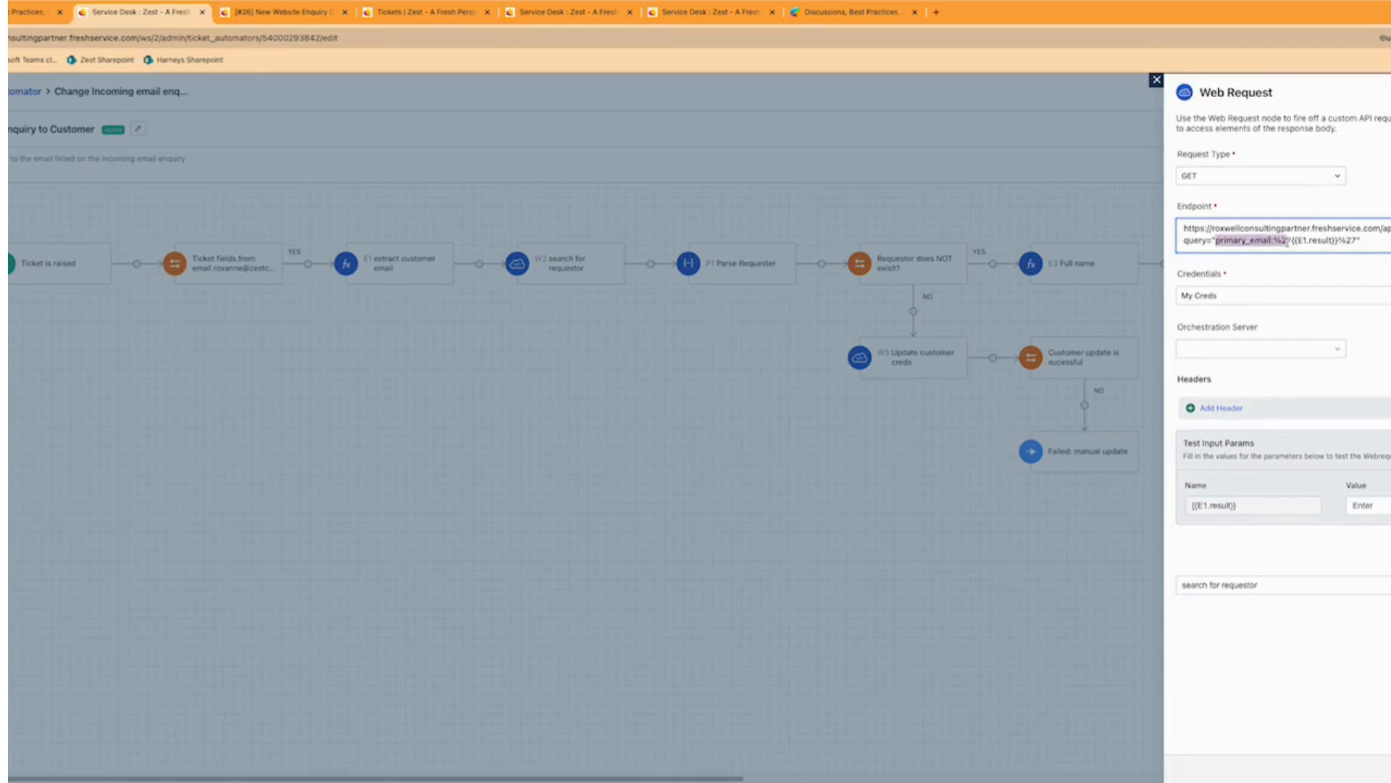
left_click(1287, 243)
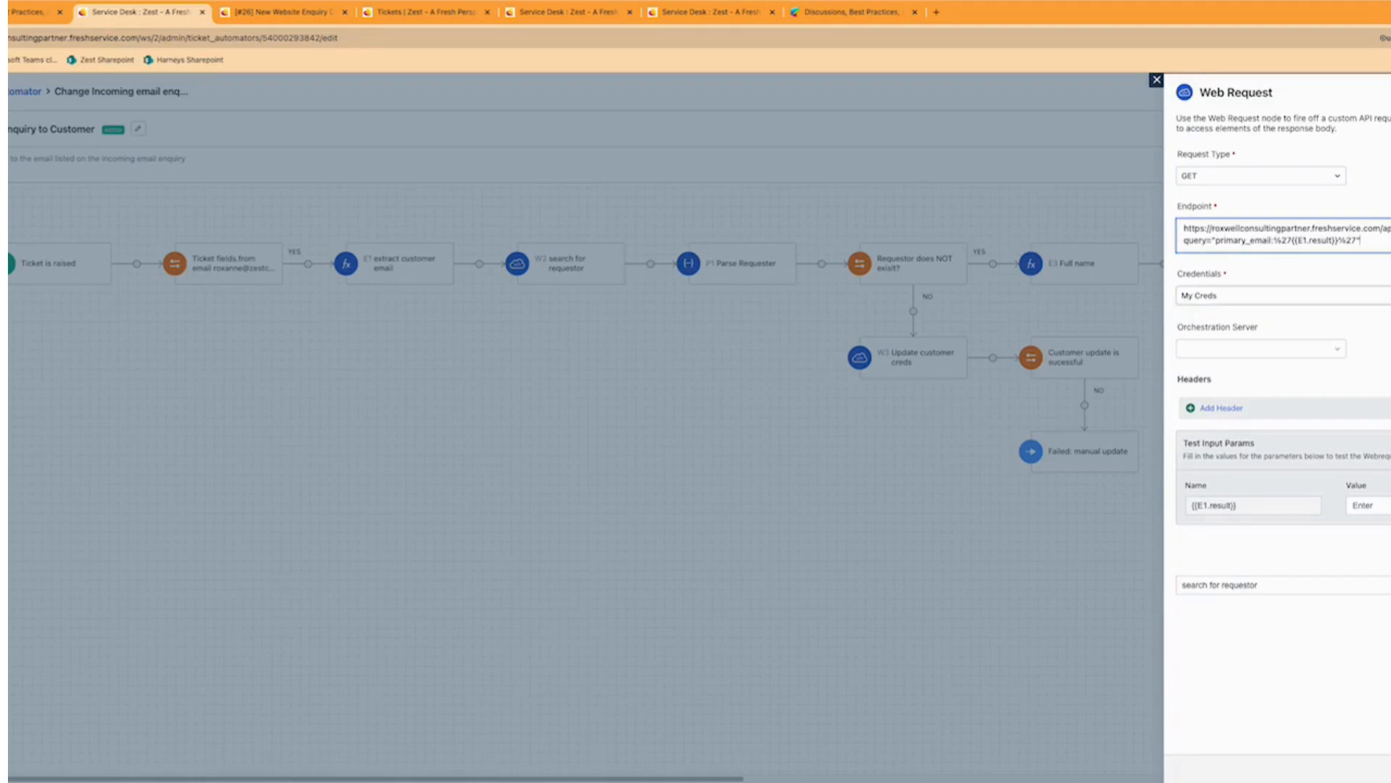
left_click(1369, 505)
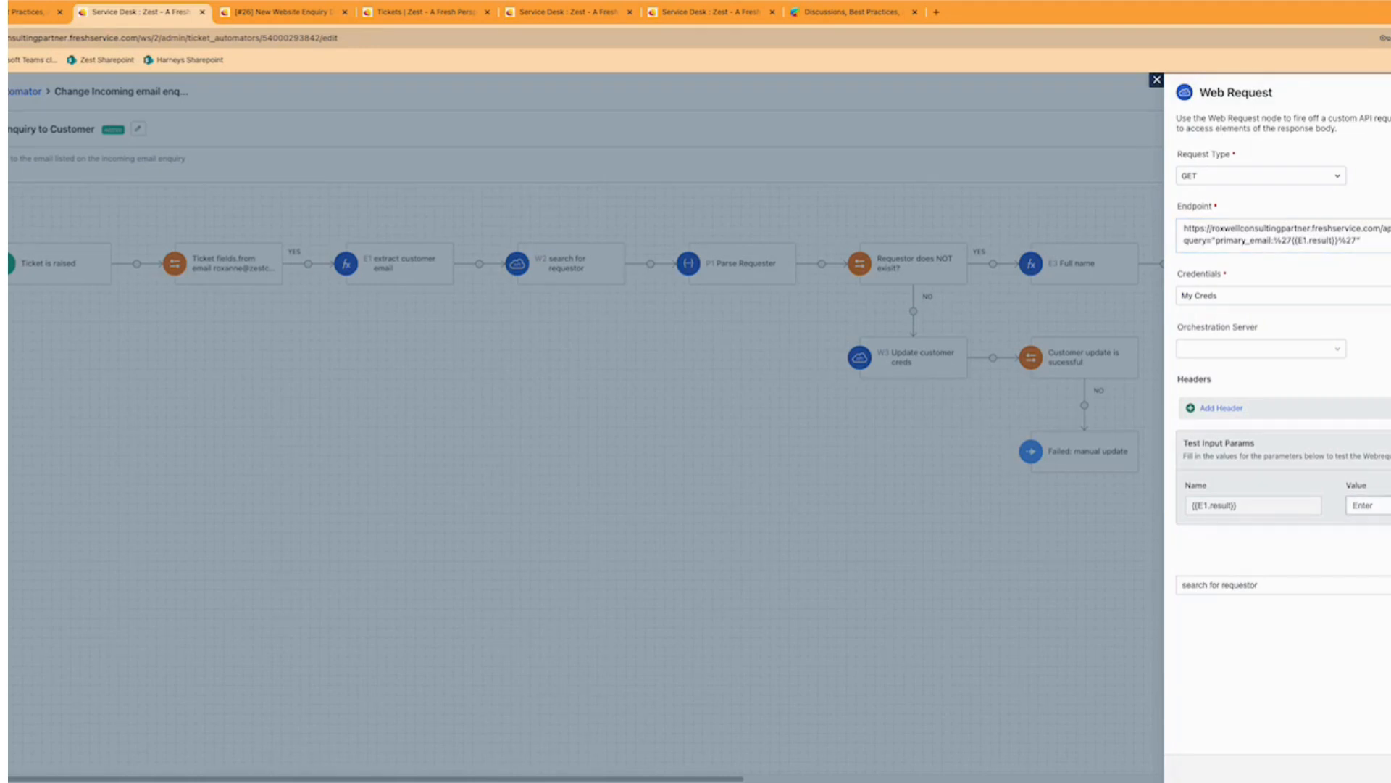
left_click(1352, 505)
key("ctrl+v")
key("BackSpace")
key("BackSpace")
key("BackSpace")
key("BackSpace")
key("BackSpace")
key("BackSpace")
key("BackSpace")
key("BackSpace")
key("BackSpace")
key("BackSpace")
key("BackSpace")
key("BackSpace")
key("BackSpace")
key("BackSpace")
key("BackSpace")
Step: Test the web request with the enquiry customer's e-mail as the {{E1.result}} value and examine the returned requester ID
left_click(1367, 505)
key("ctrl+a")
type("John")
type("DoE2")
type("e@")
key("Tab")
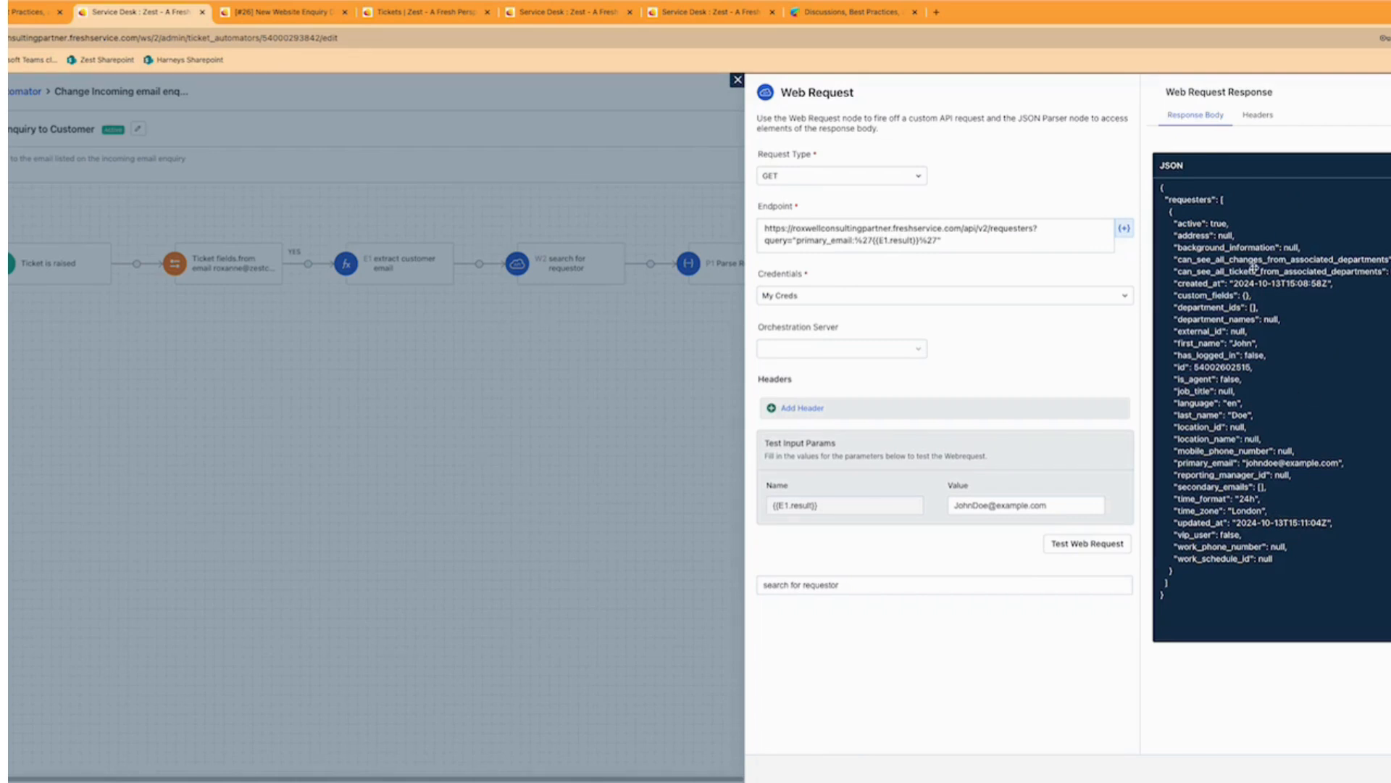
double_click(1224, 368)
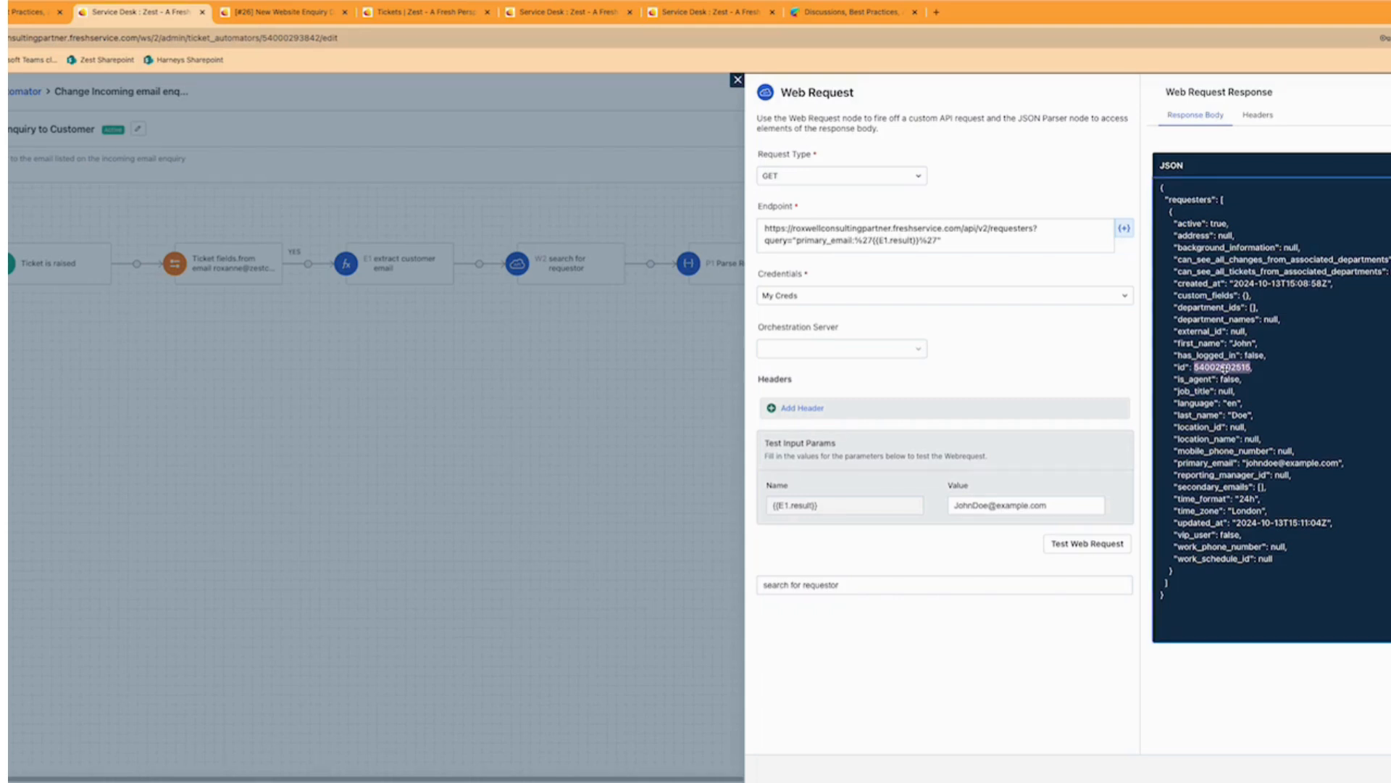
Step: Test the web request again with a different customer's e-mail and save the search for requestor node
double_click(970, 506)
type("JaneDoe")
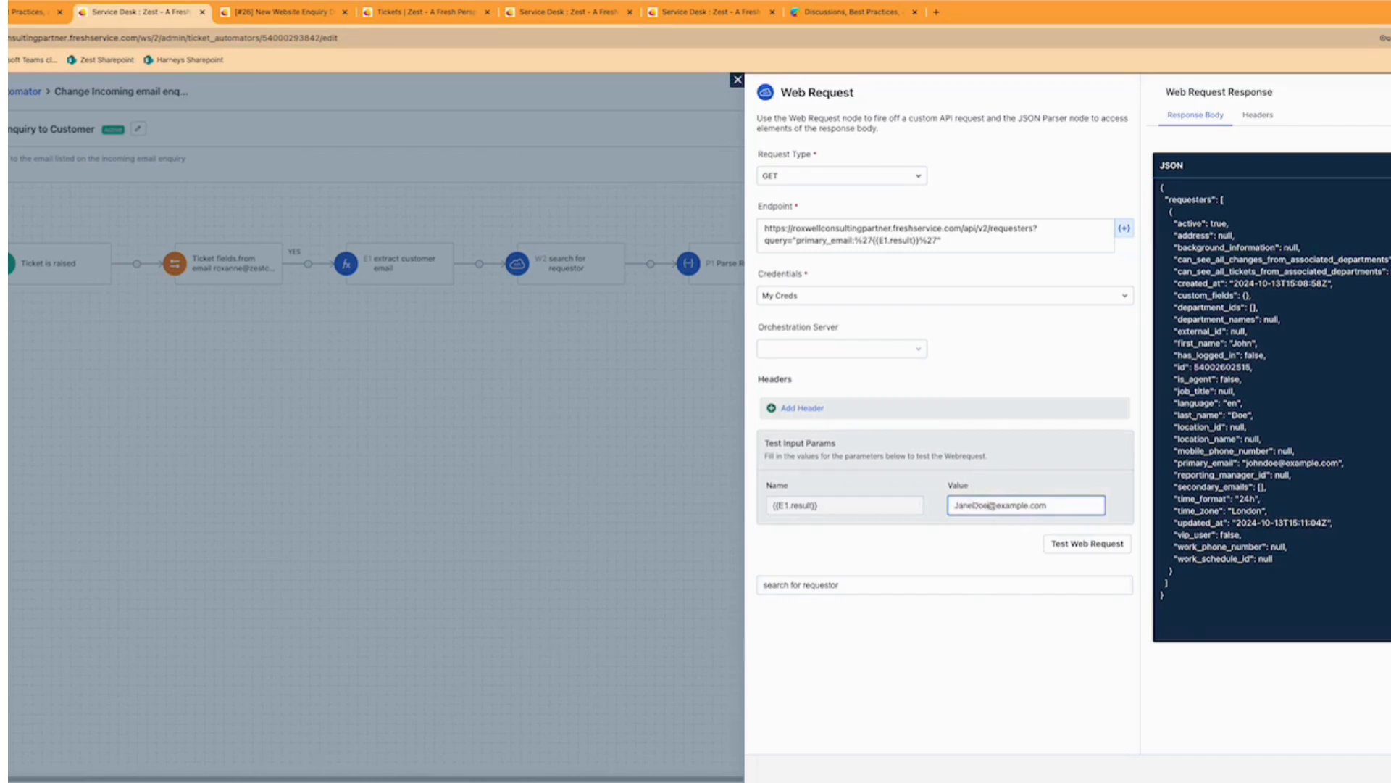
left_click(1081, 550)
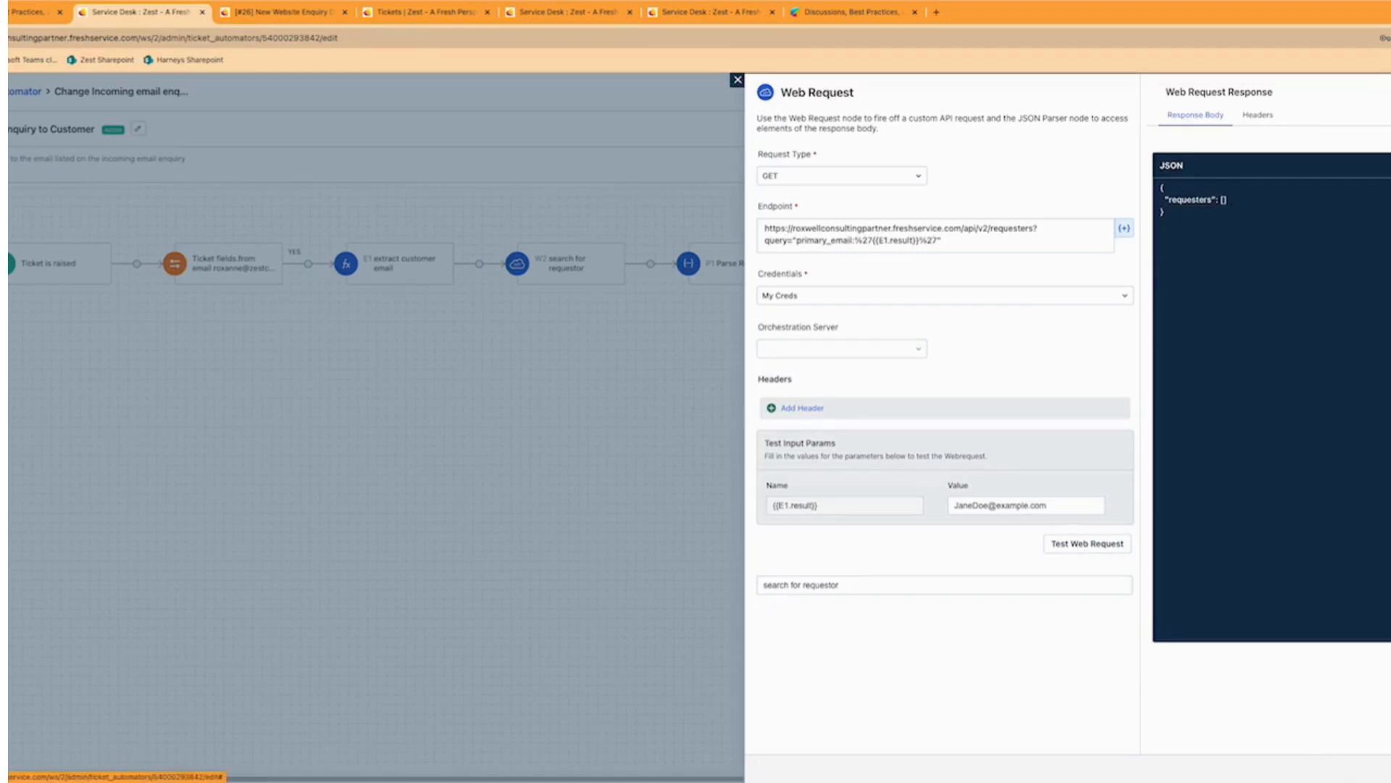
double_click(971, 505)
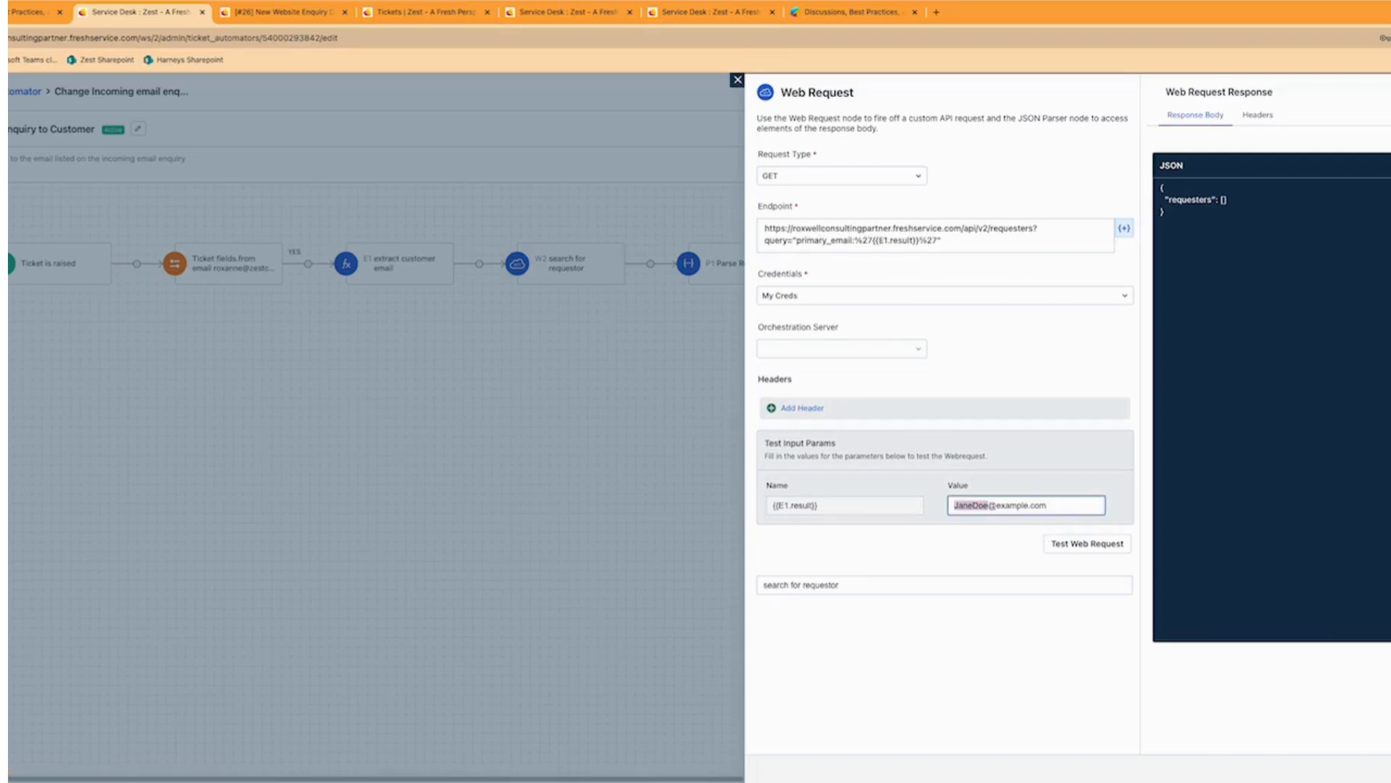
left_click(1385, 769)
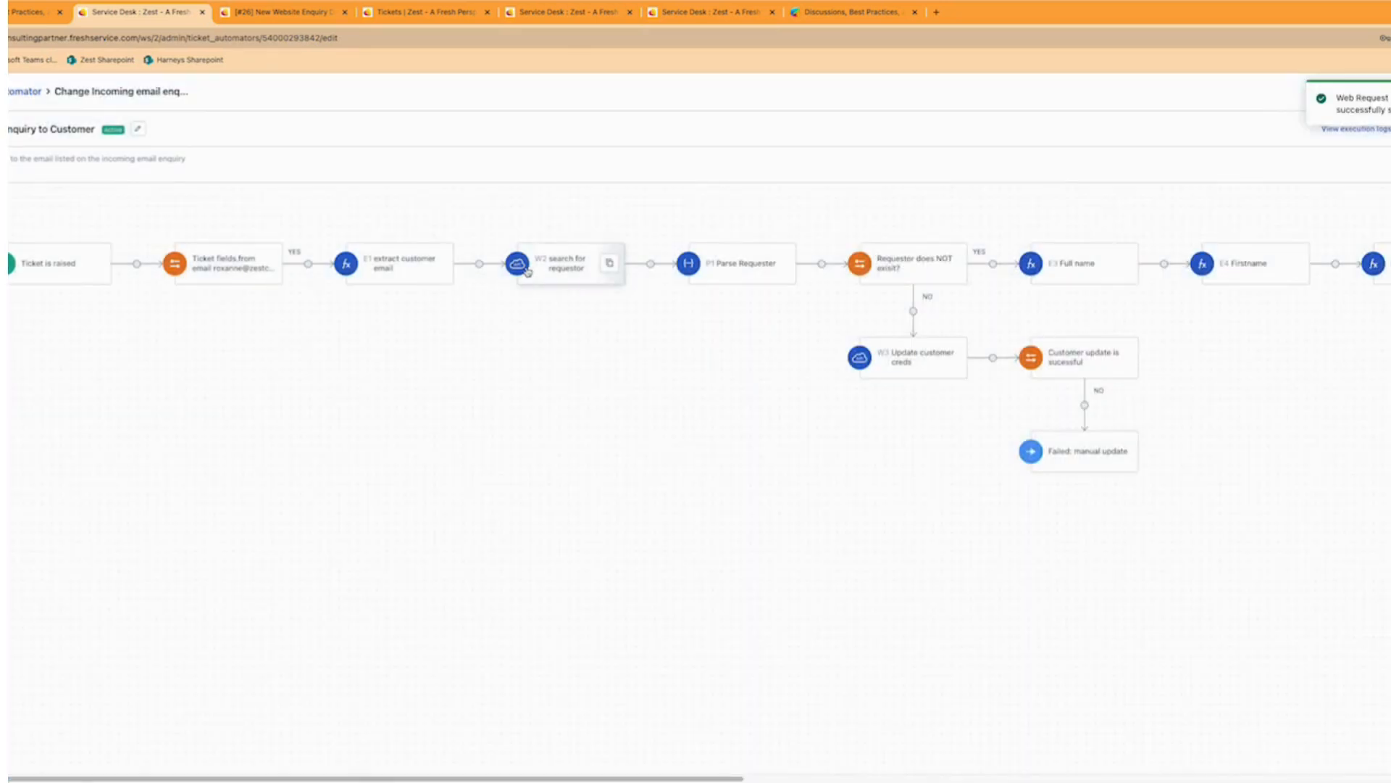
Step: Open the Parse Requester JSON parser, examine the type and path of its id output, and save the node
left_click(736, 266)
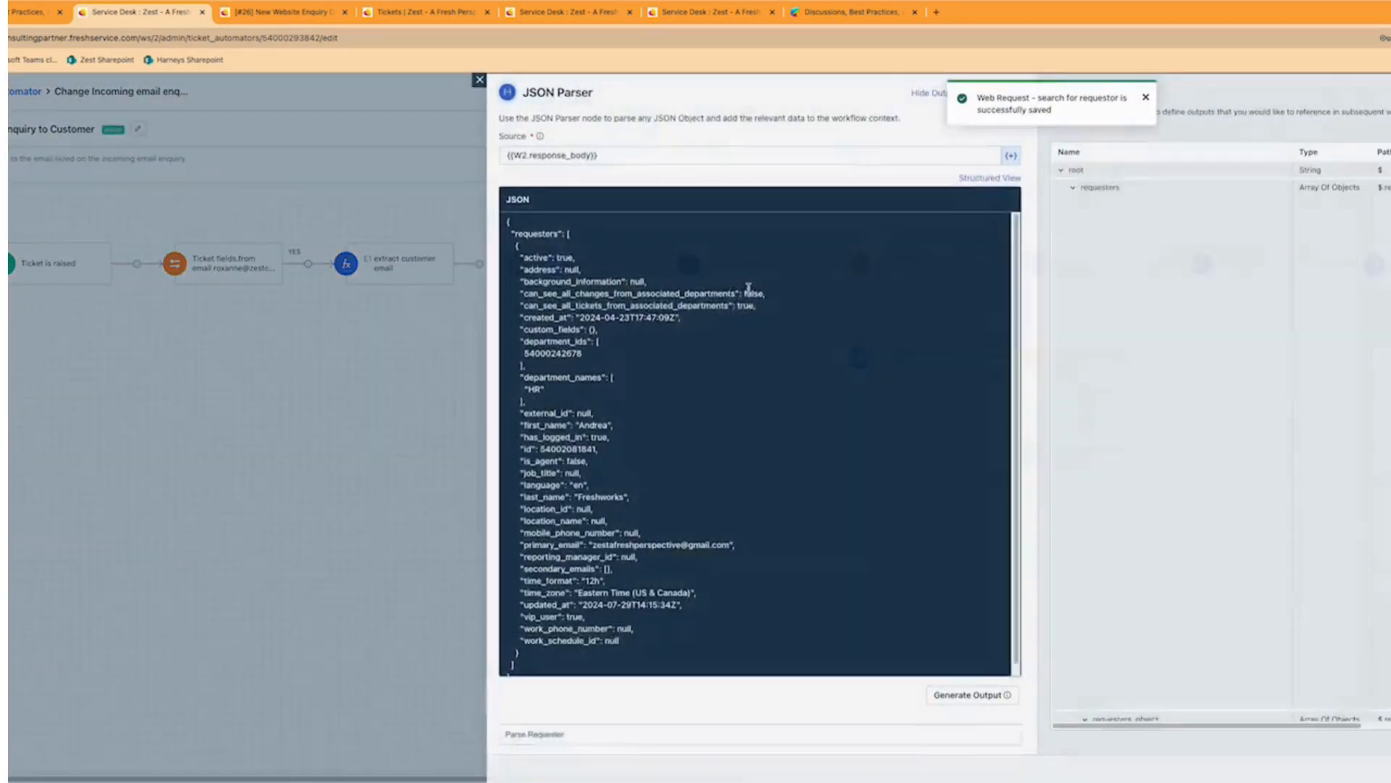
scroll(1165, 357, "down", 3)
scroll(1164, 358, "down", 1)
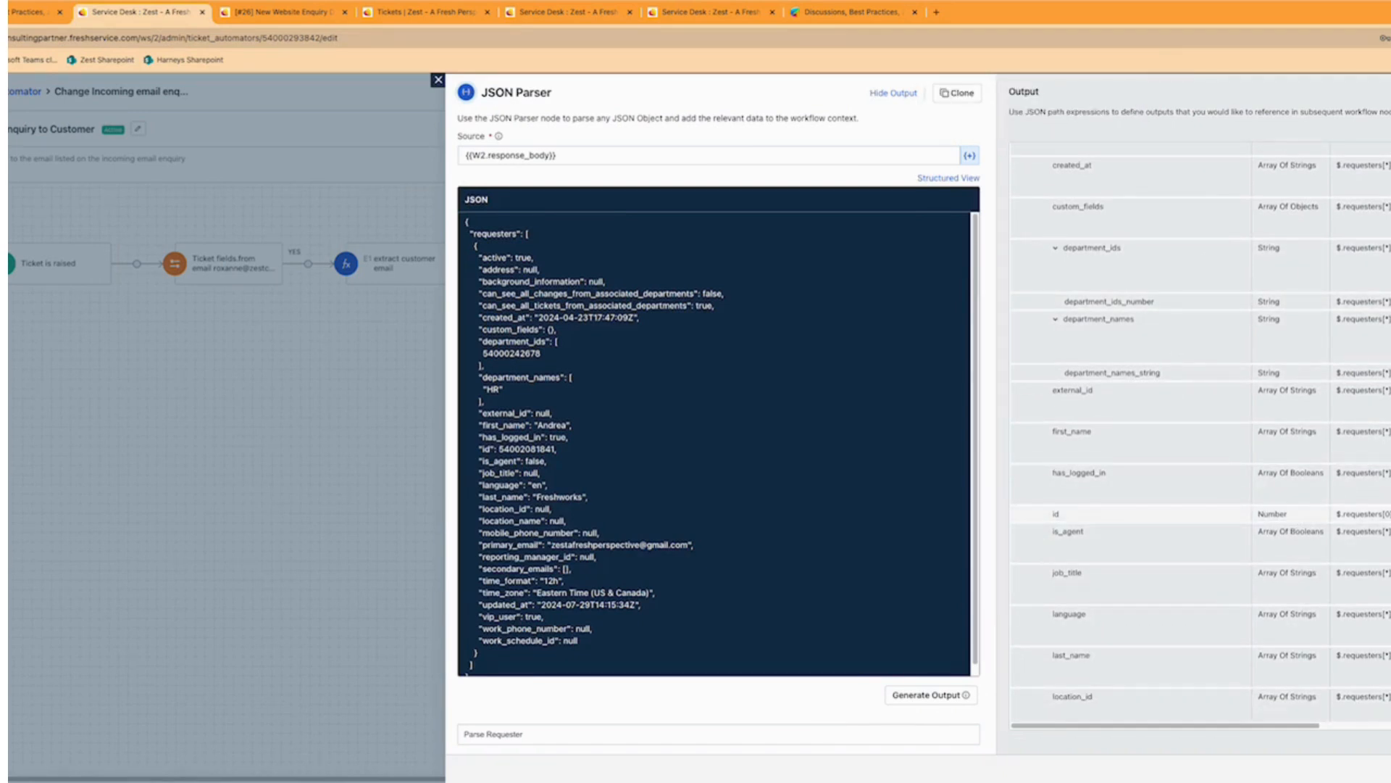
left_click(1297, 516)
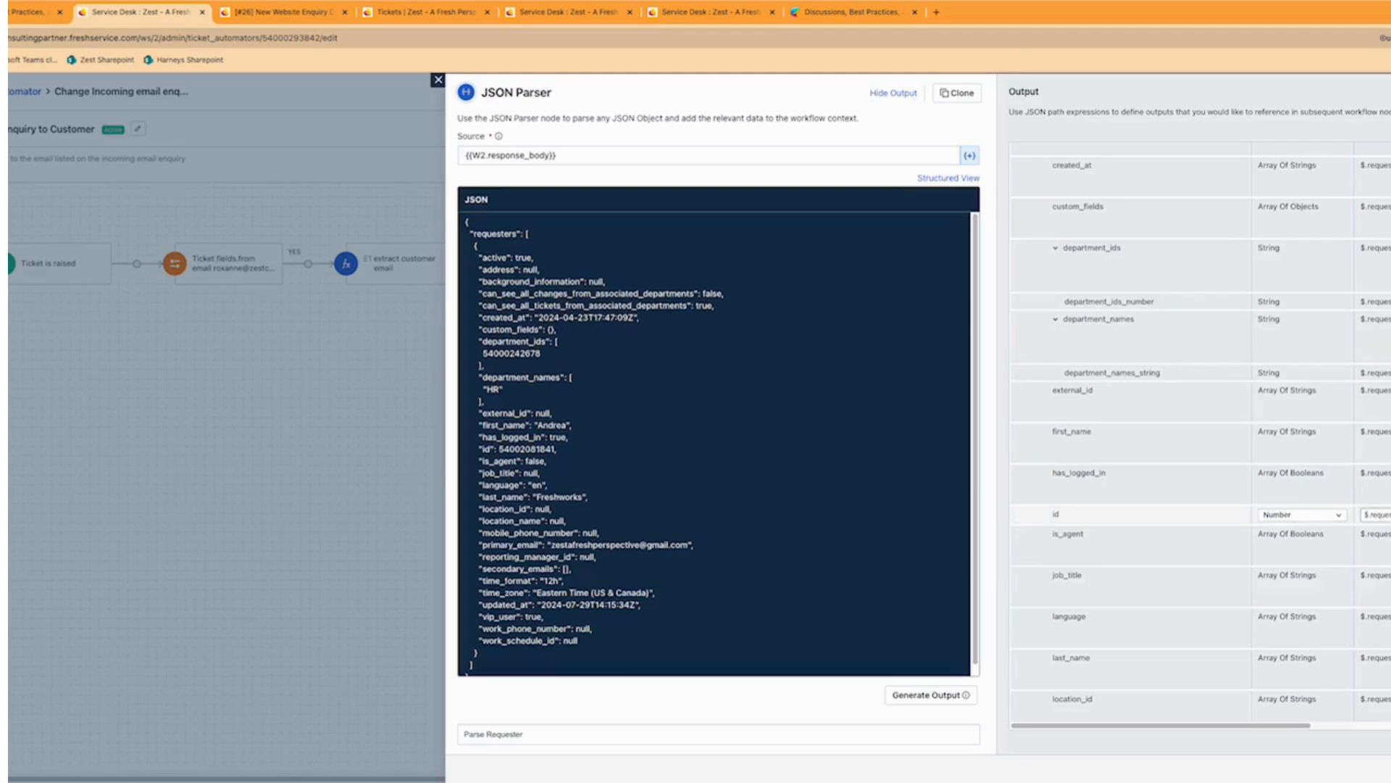
left_click(1376, 514)
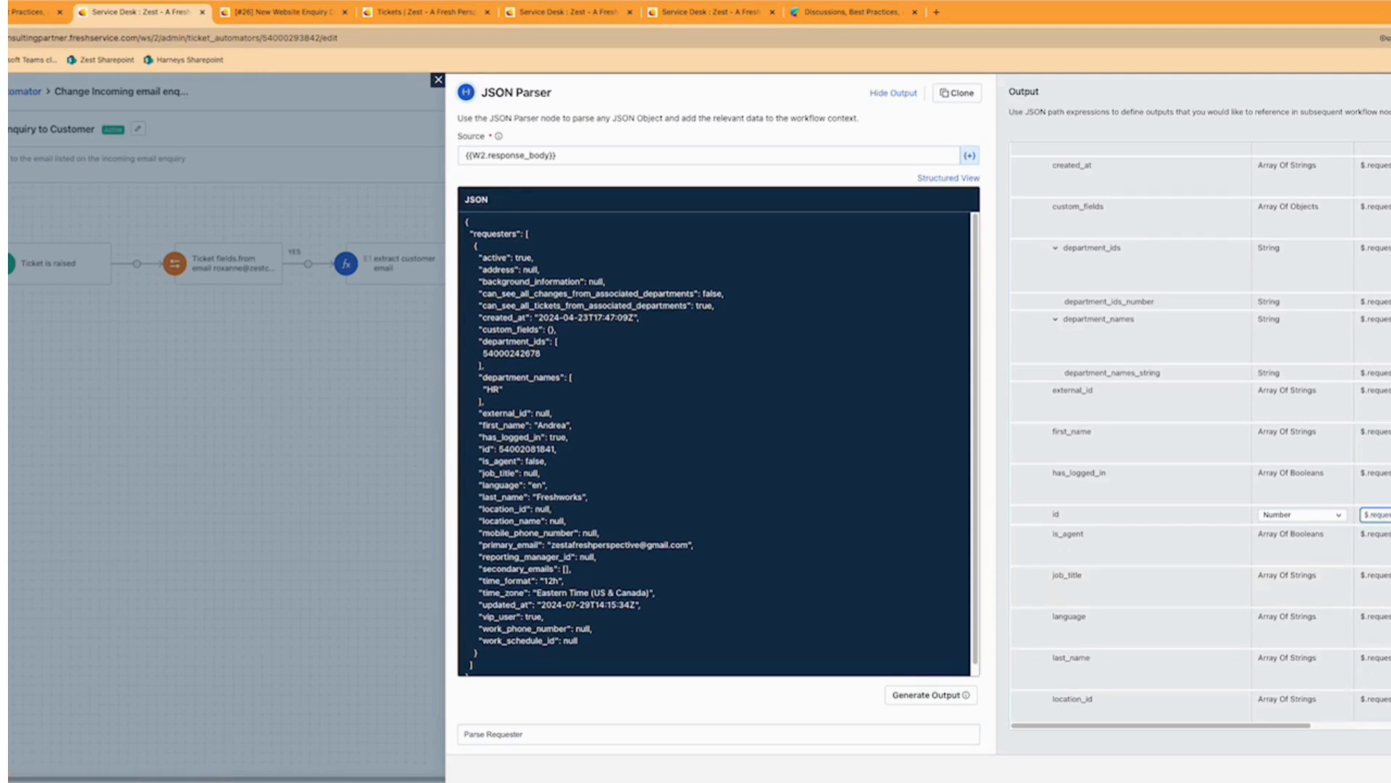
left_click(1390, 768)
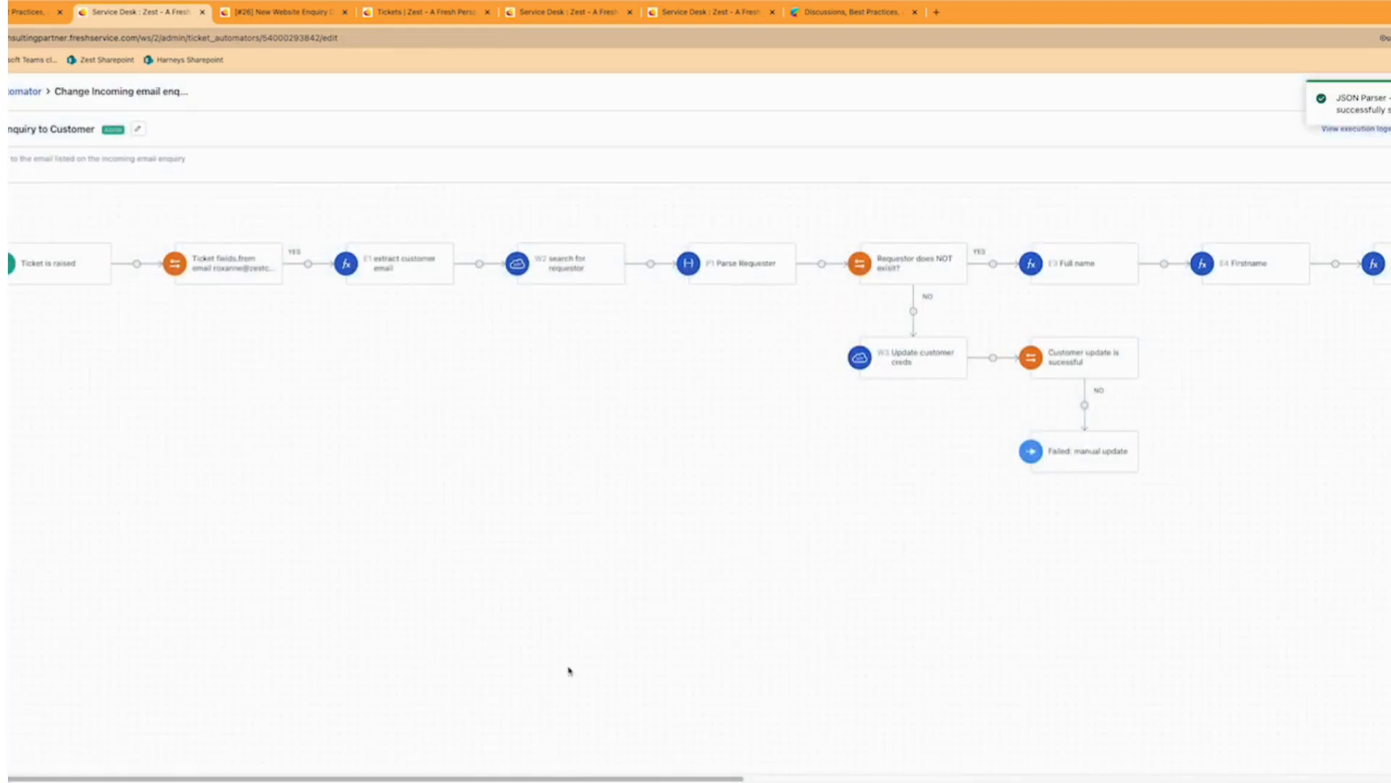
Step: Open the condition checking that the requestor does not exist, examine its requester id expression and test parameter, and save it
left_click(927, 267)
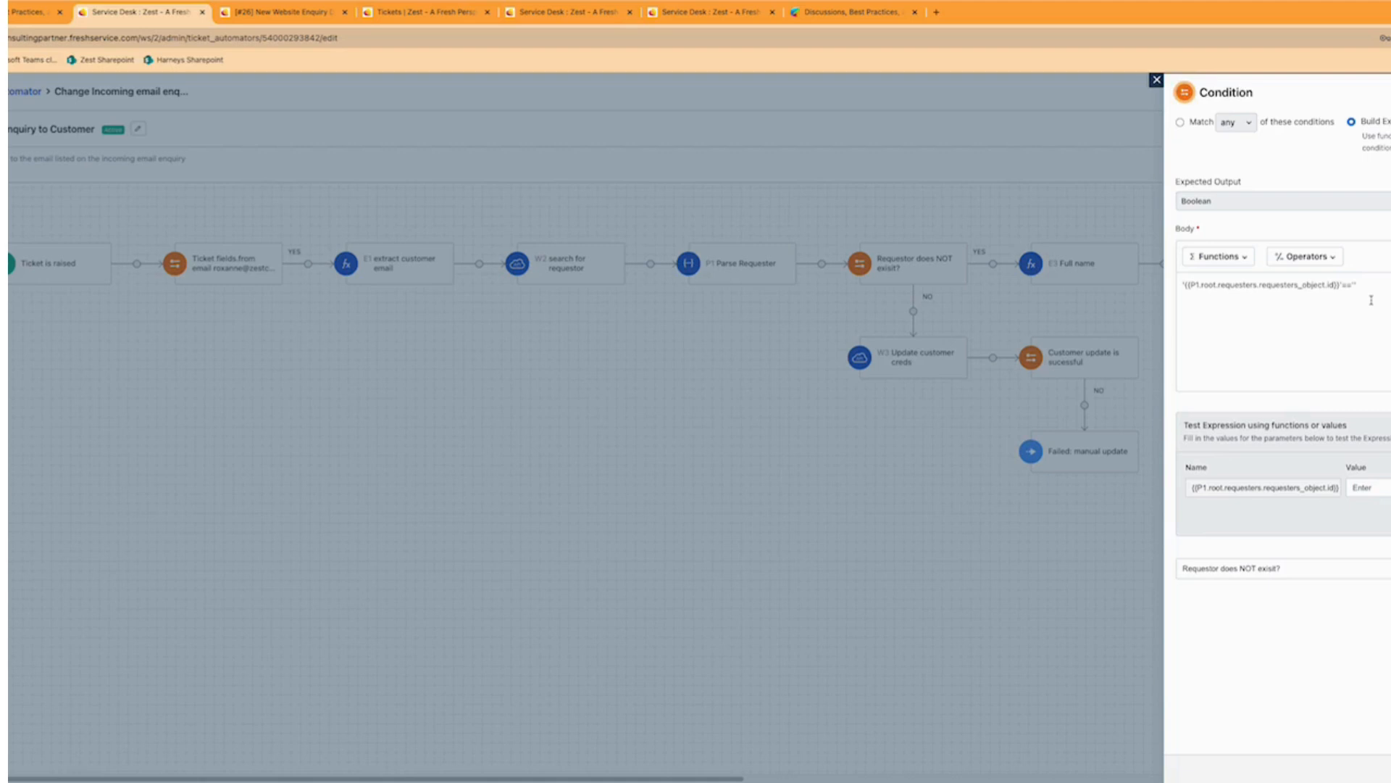
left_click(1372, 488)
left_click(1376, 289)
left_click(1385, 768)
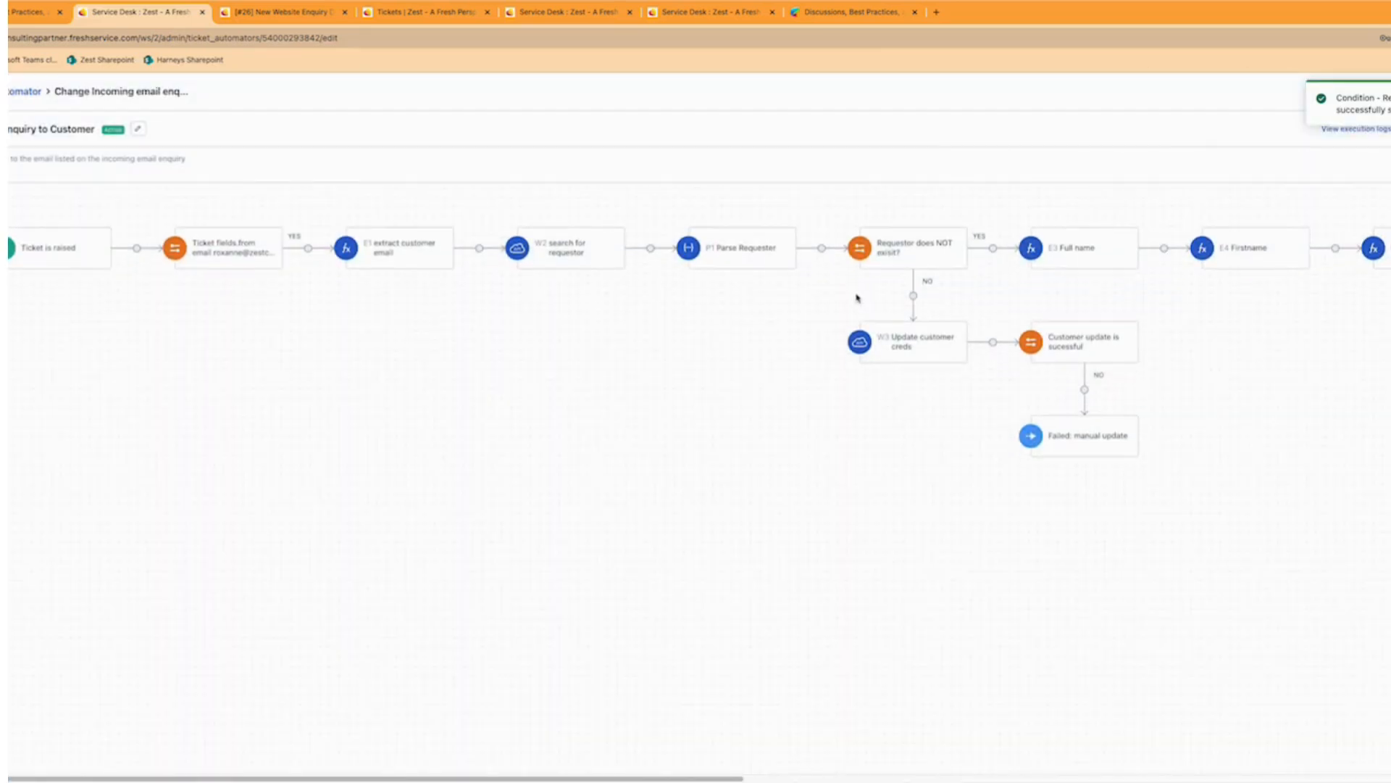
Step: Examine the existing-requestor branch's Update customer creds web request, including its PUT endpoint, ticket placeholders and requester_id body value, and save it
left_click(911, 355)
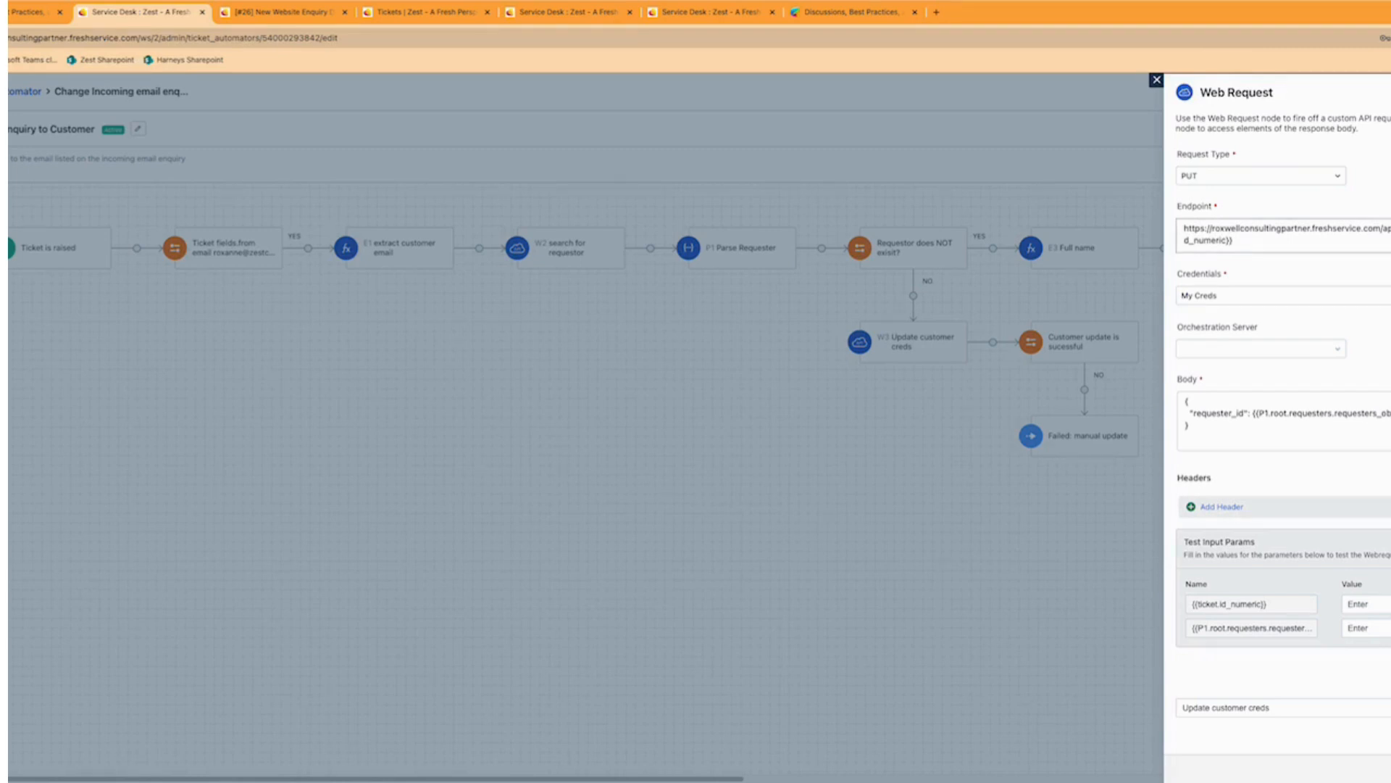
left_click(1388, 208)
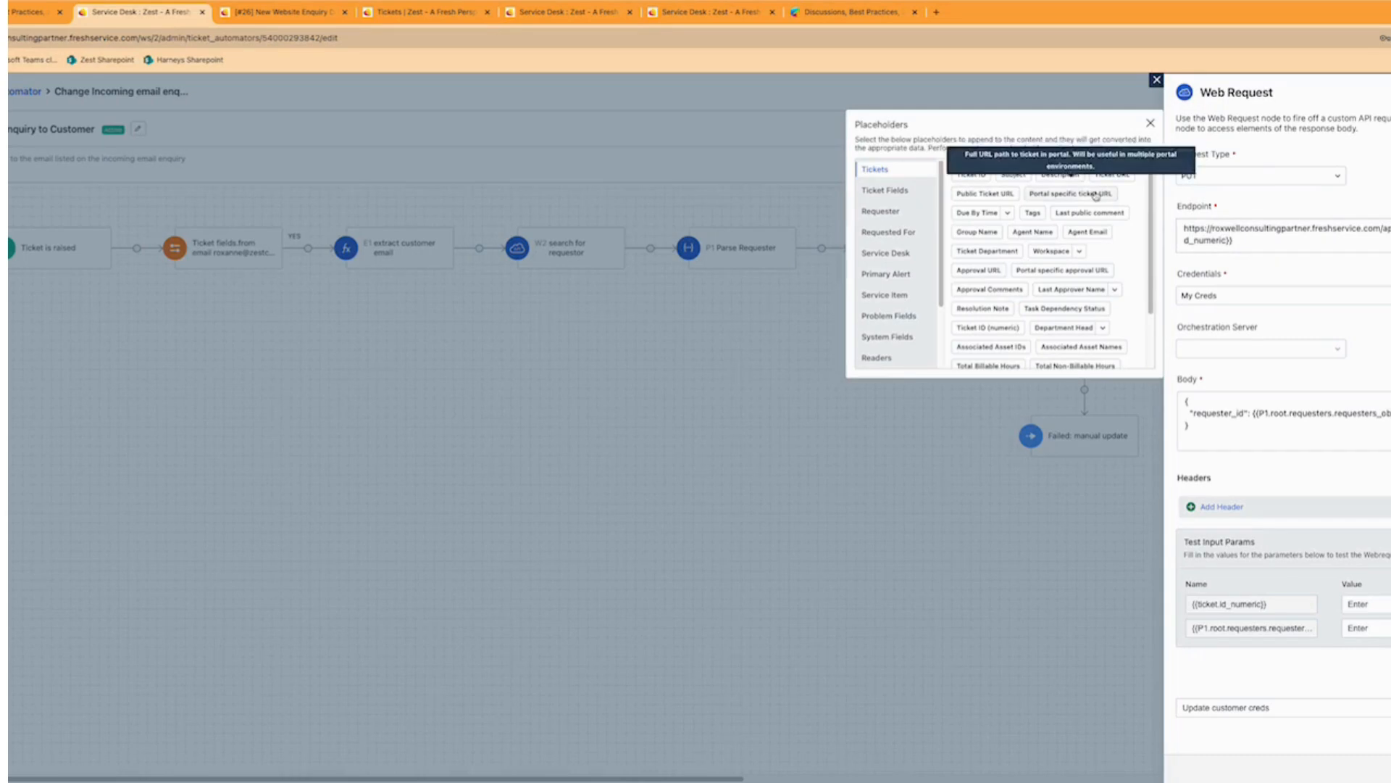
left_click(1150, 124)
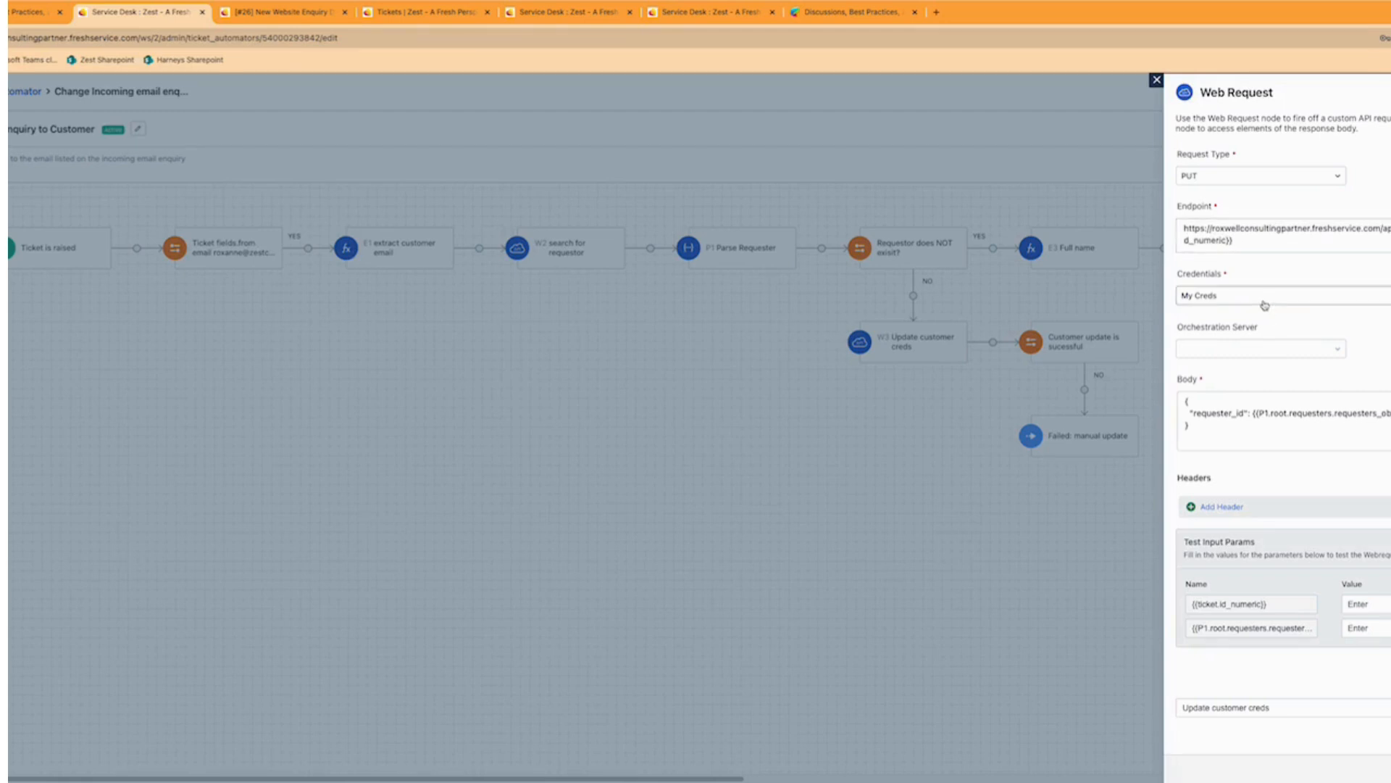
left_click(1197, 401)
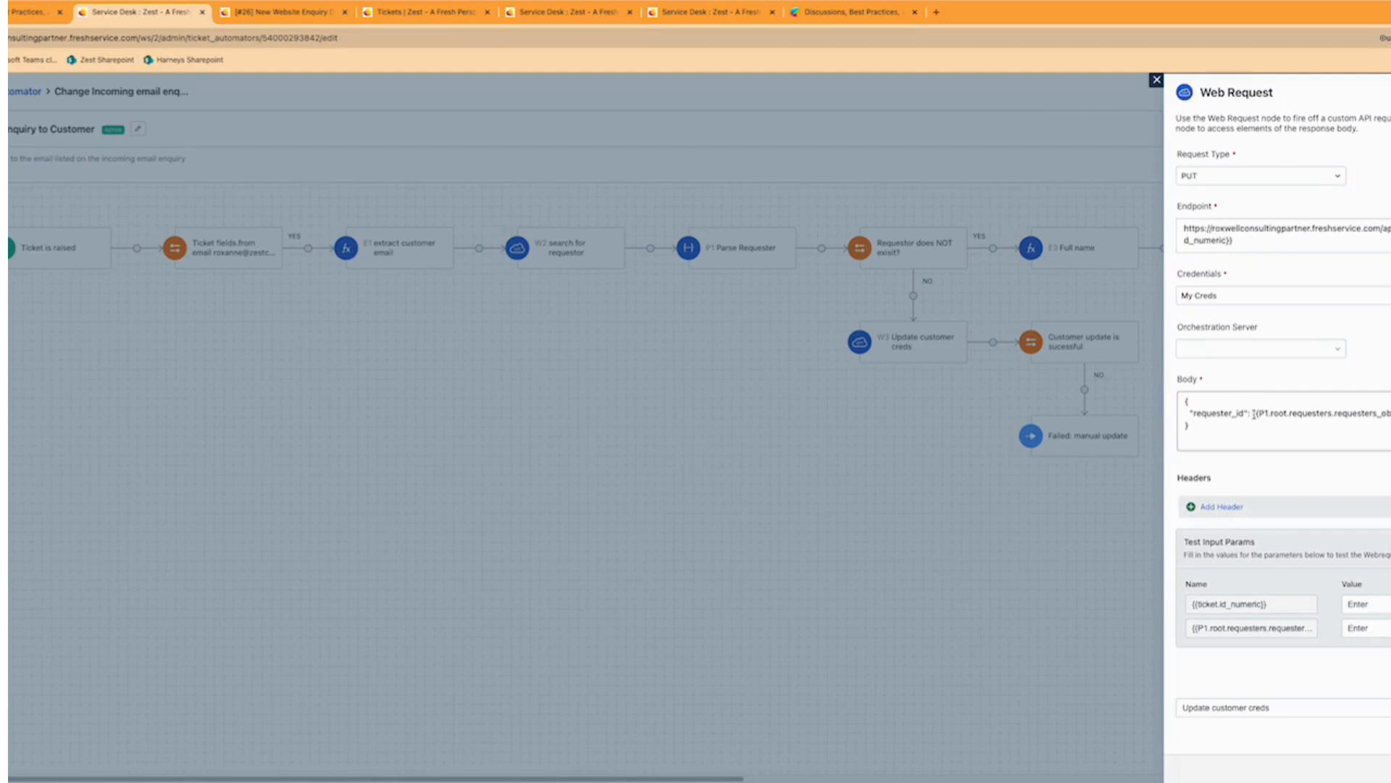
left_click_drag(1254, 413, 1388, 414)
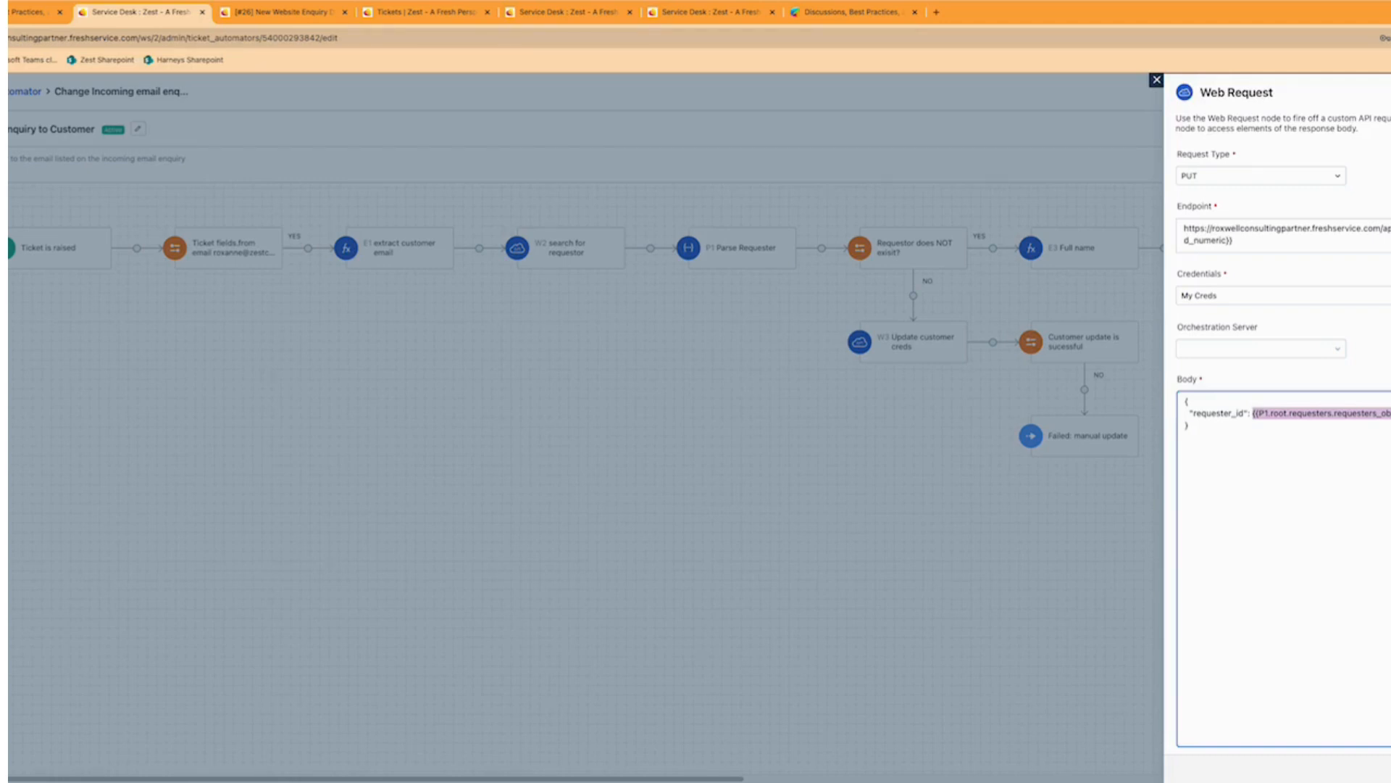
left_click(1385, 768)
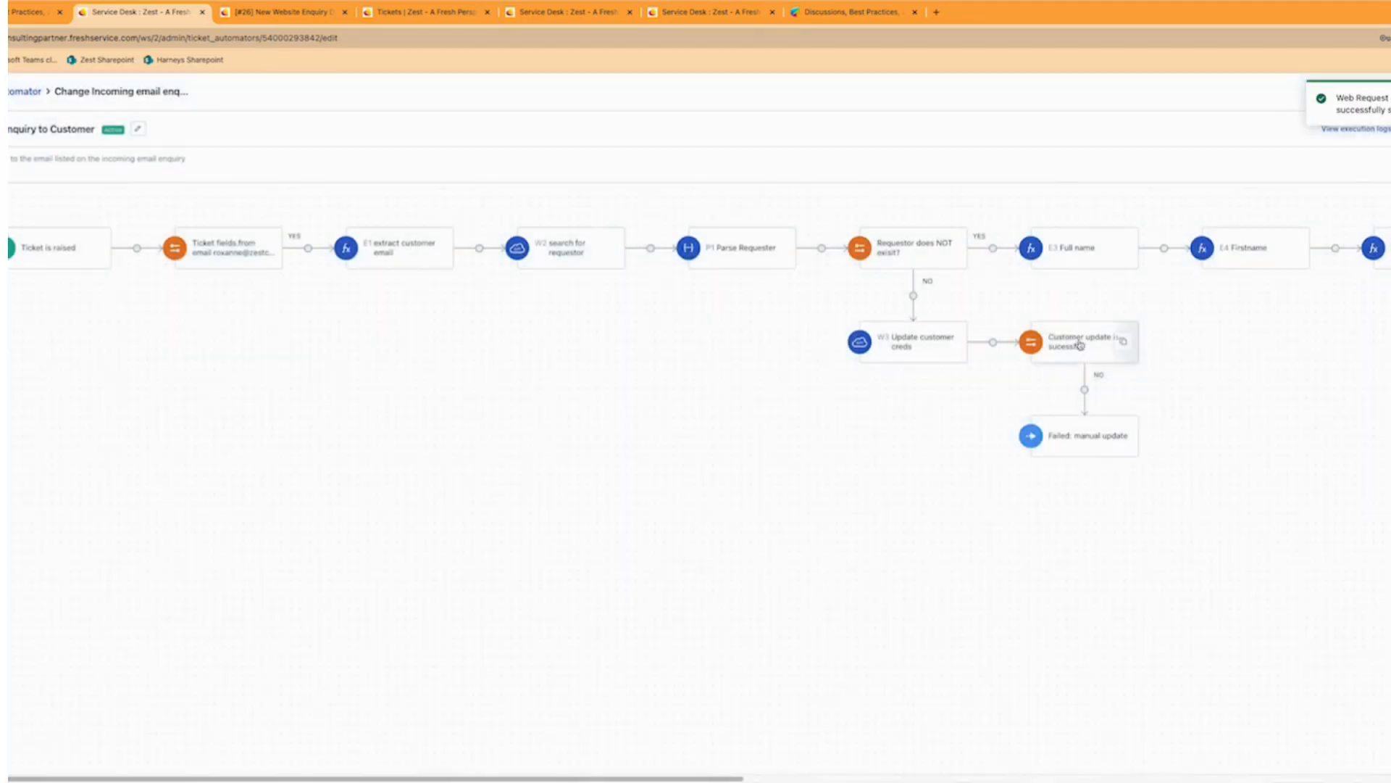
Step: Open the Failed: manual update action, examine its private note description, and save the node
left_click(1086, 445)
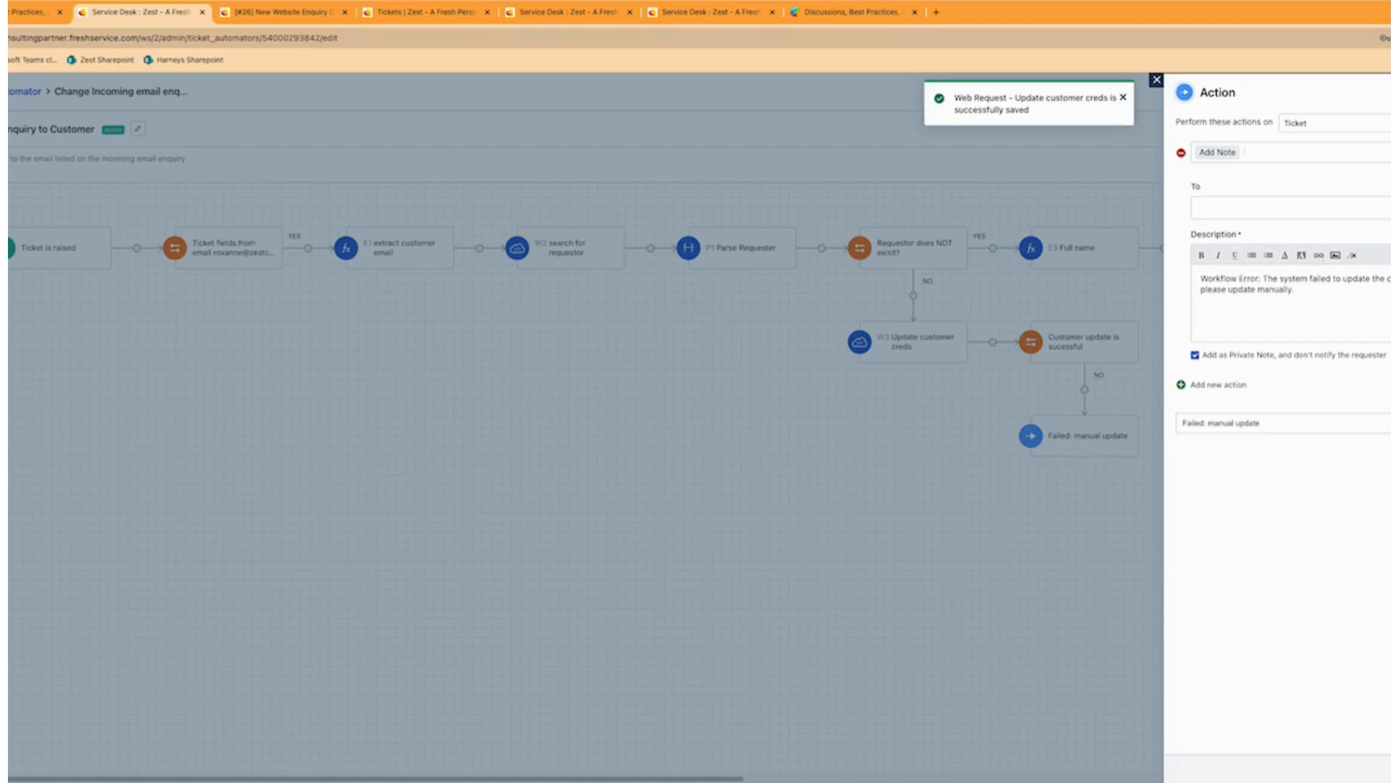
left_click(1102, 578)
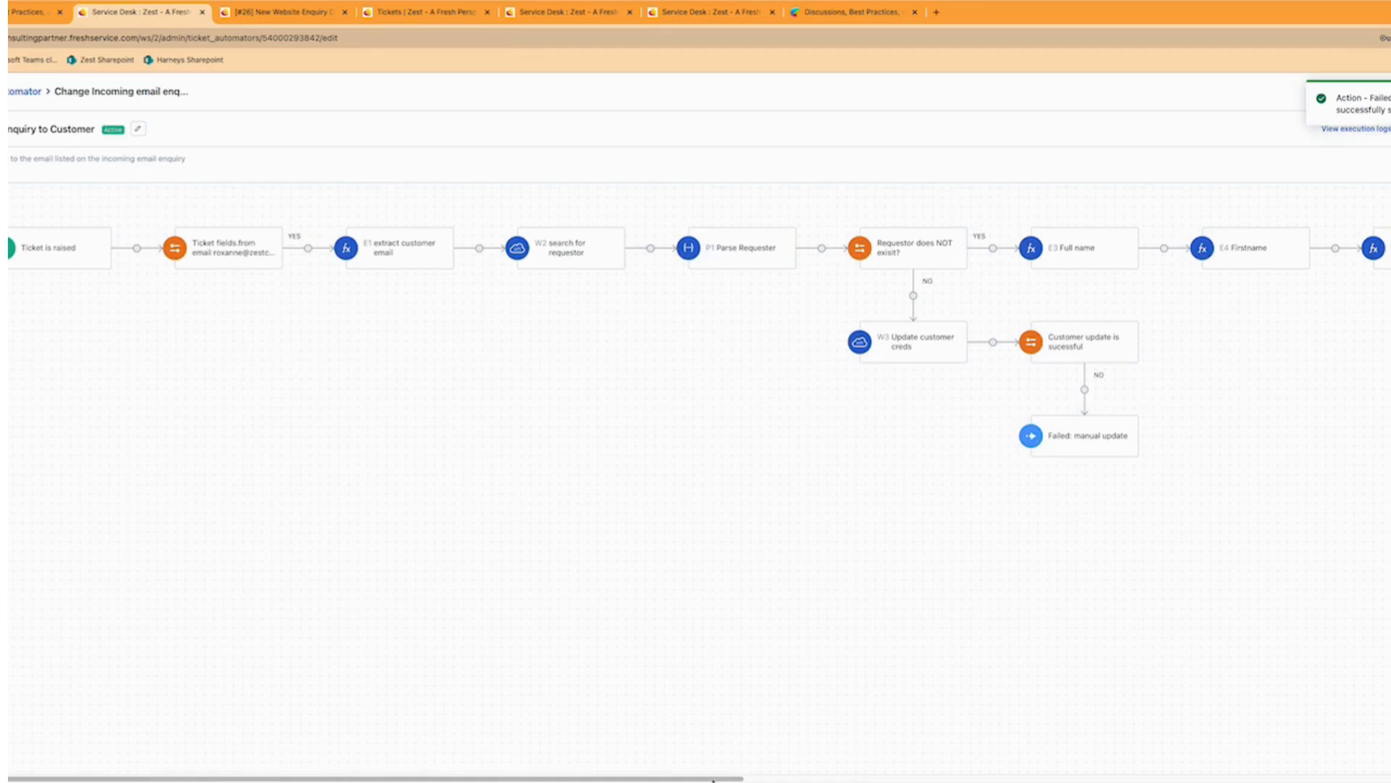
Step: Test the search for requestor web request with another customer's e-mail as the {{E1.result}} value, and save the node
scroll(696, 724, "right", 3)
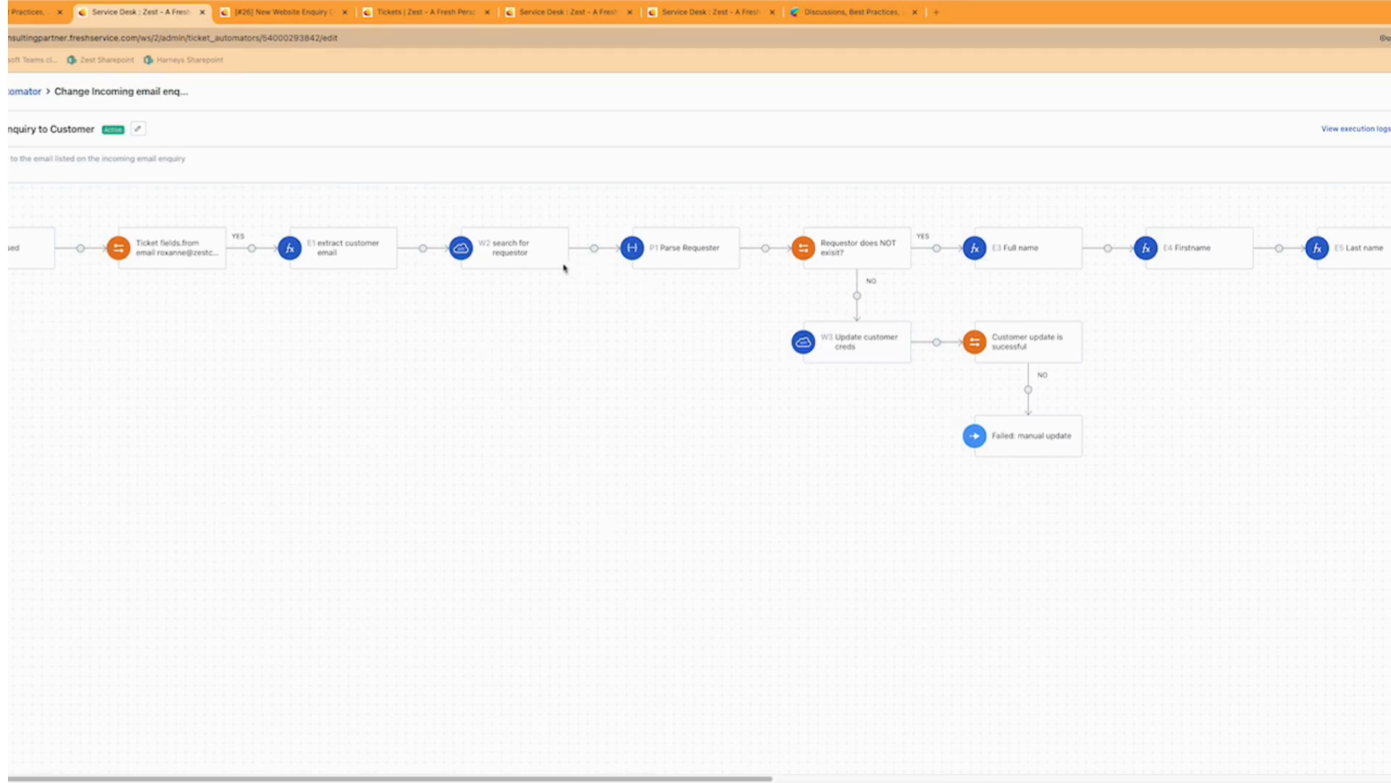
left_click(509, 254)
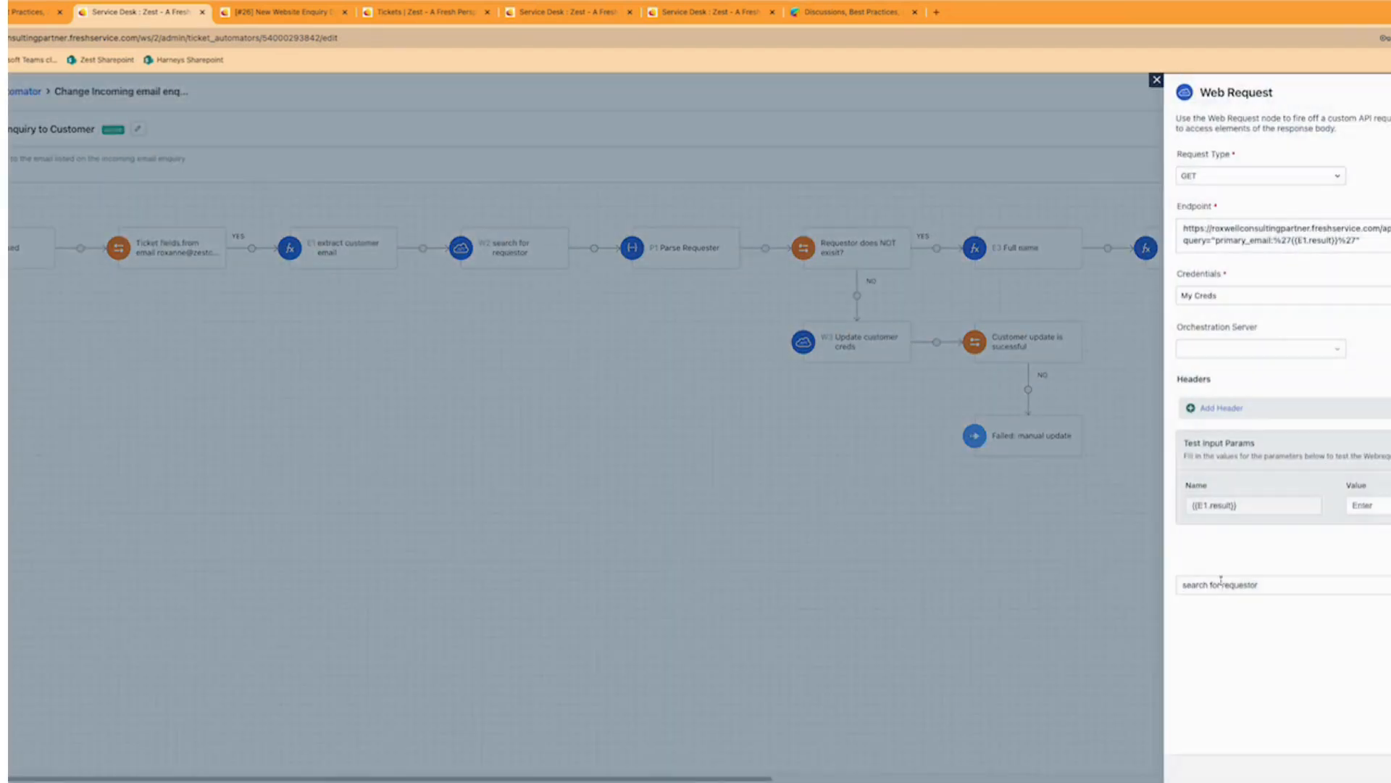
left_click(1370, 505)
type("jane2doe@")
key("Tab")
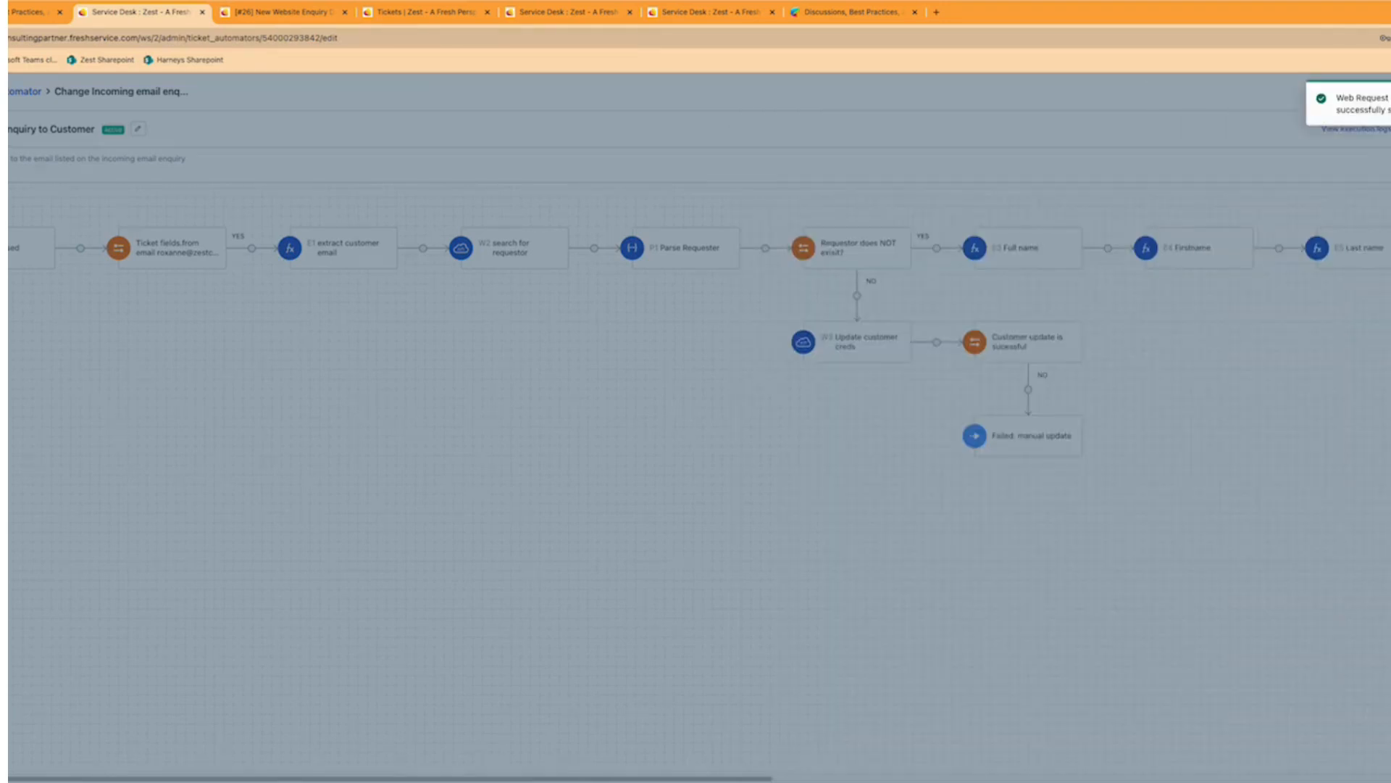
Step: Open the Full name expression and compare its split markers with the Customer Name and Customer Email lines in ticket #INC-26
scroll(700, 479, "right", 9)
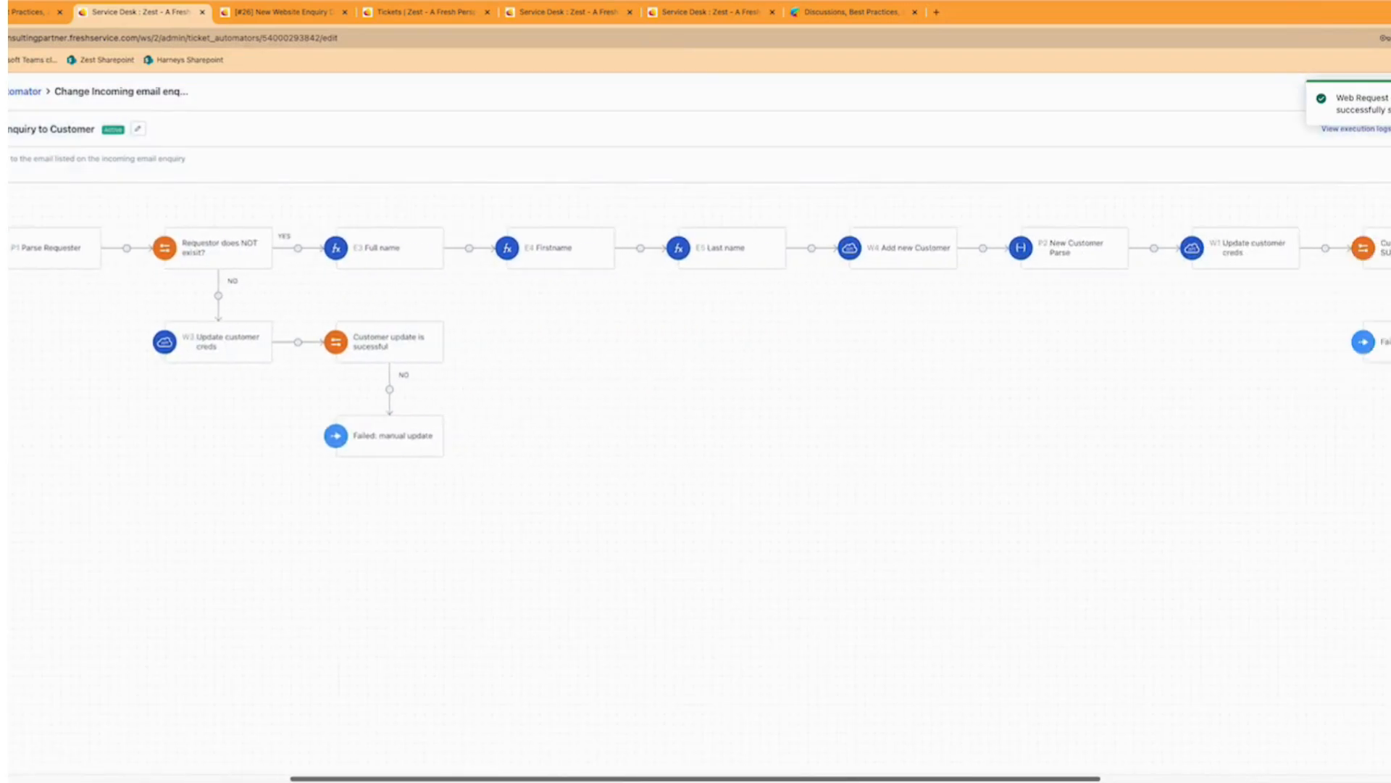
left_click(397, 248)
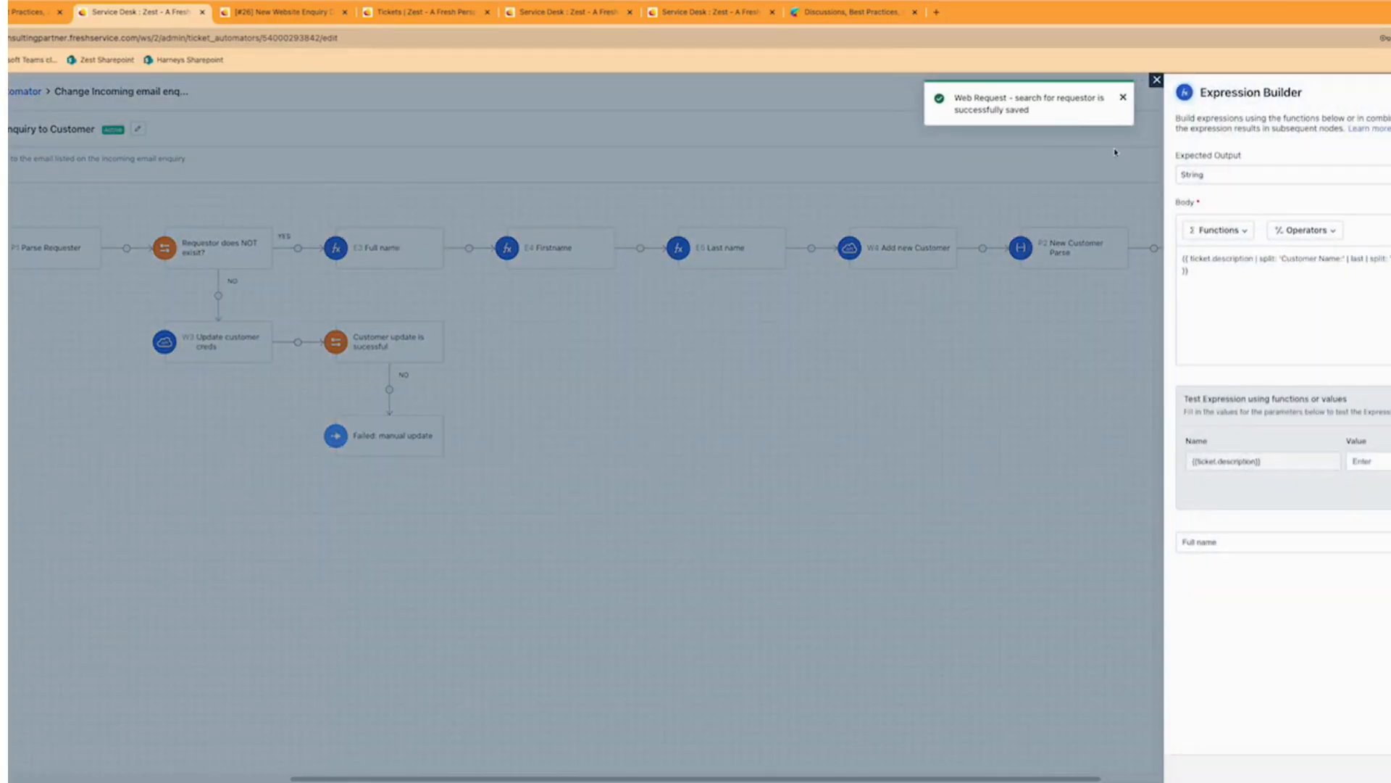
left_click(1188, 258)
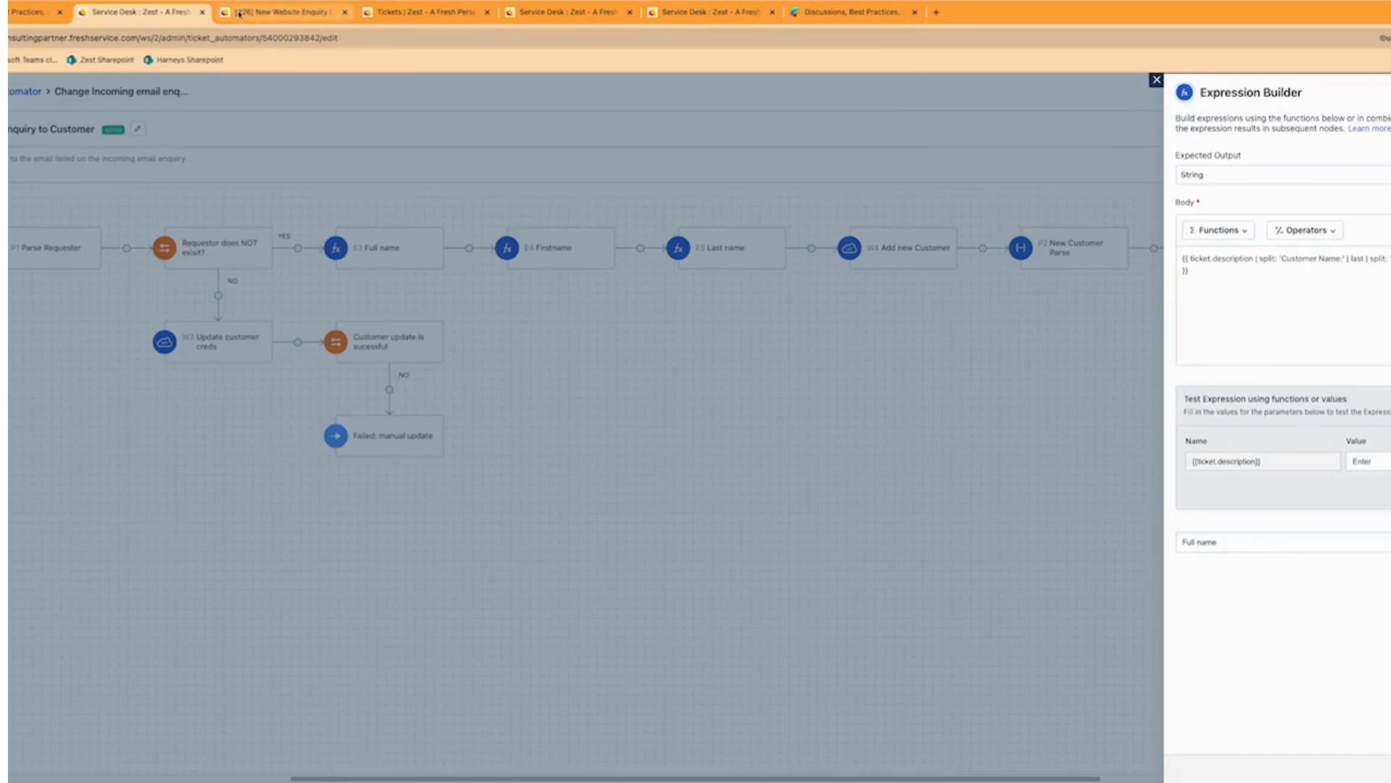
left_click(265, 12)
left_click_drag(94, 304, 215, 311)
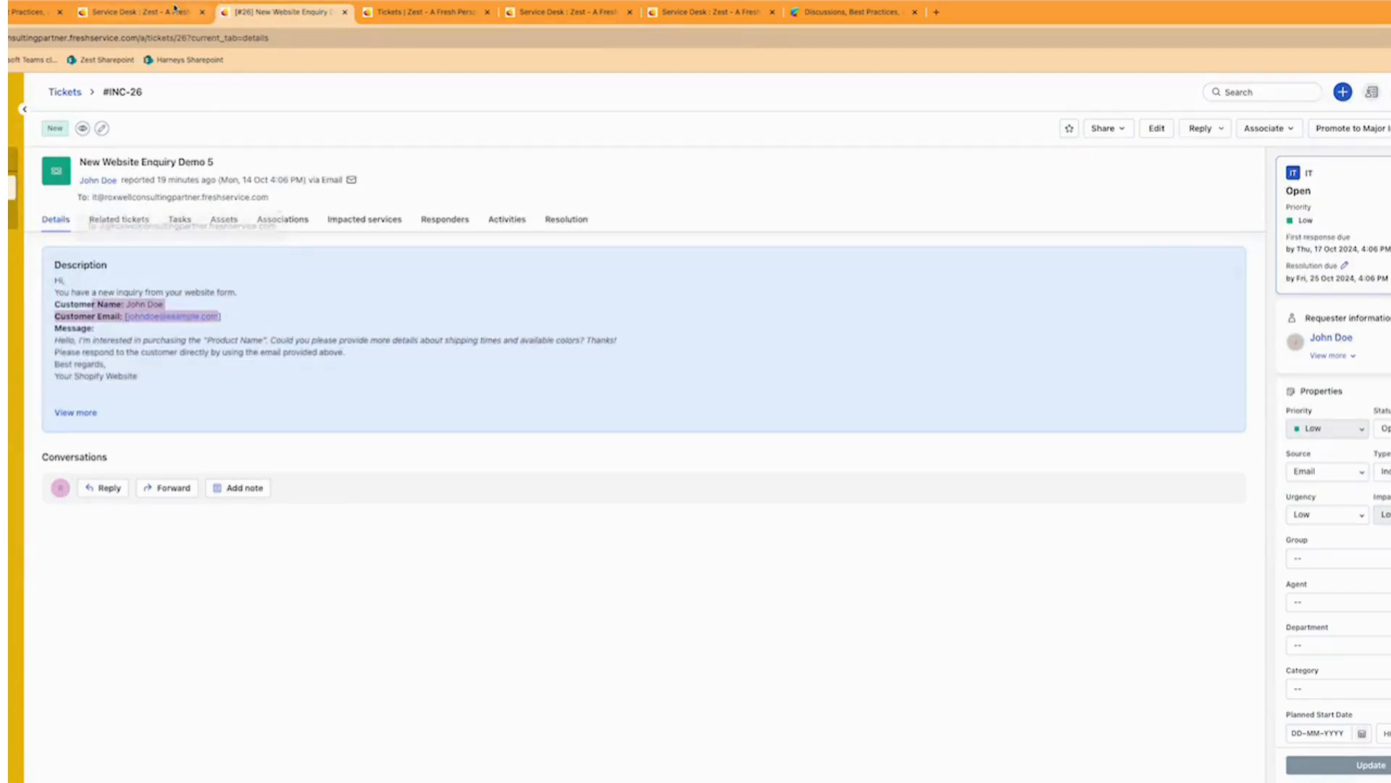
left_click(201, 22)
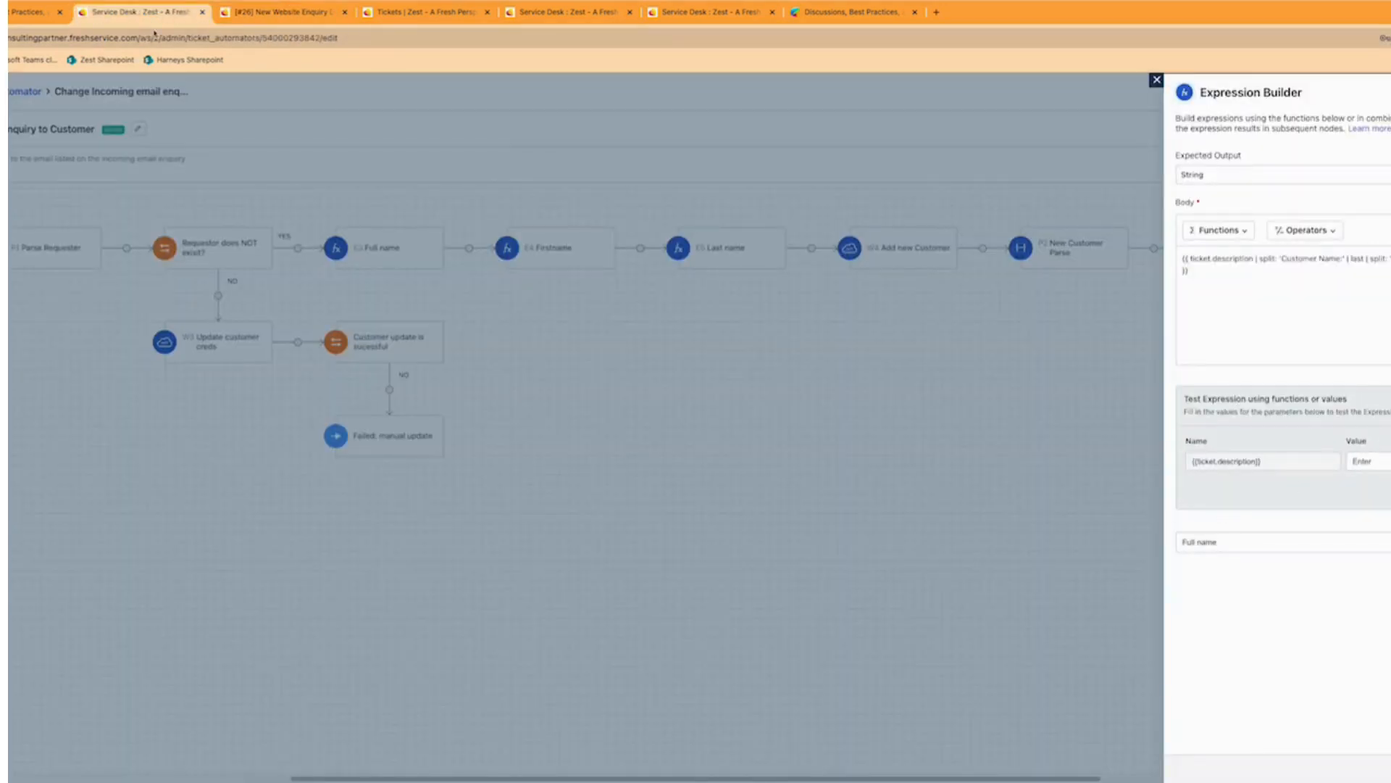
Step: Copy the enquiry text from ticket #INC-26 and test the Full name expression with it as the {{ticket.description}} value
left_click(268, 12)
left_click_drag(149, 384, 50, 279)
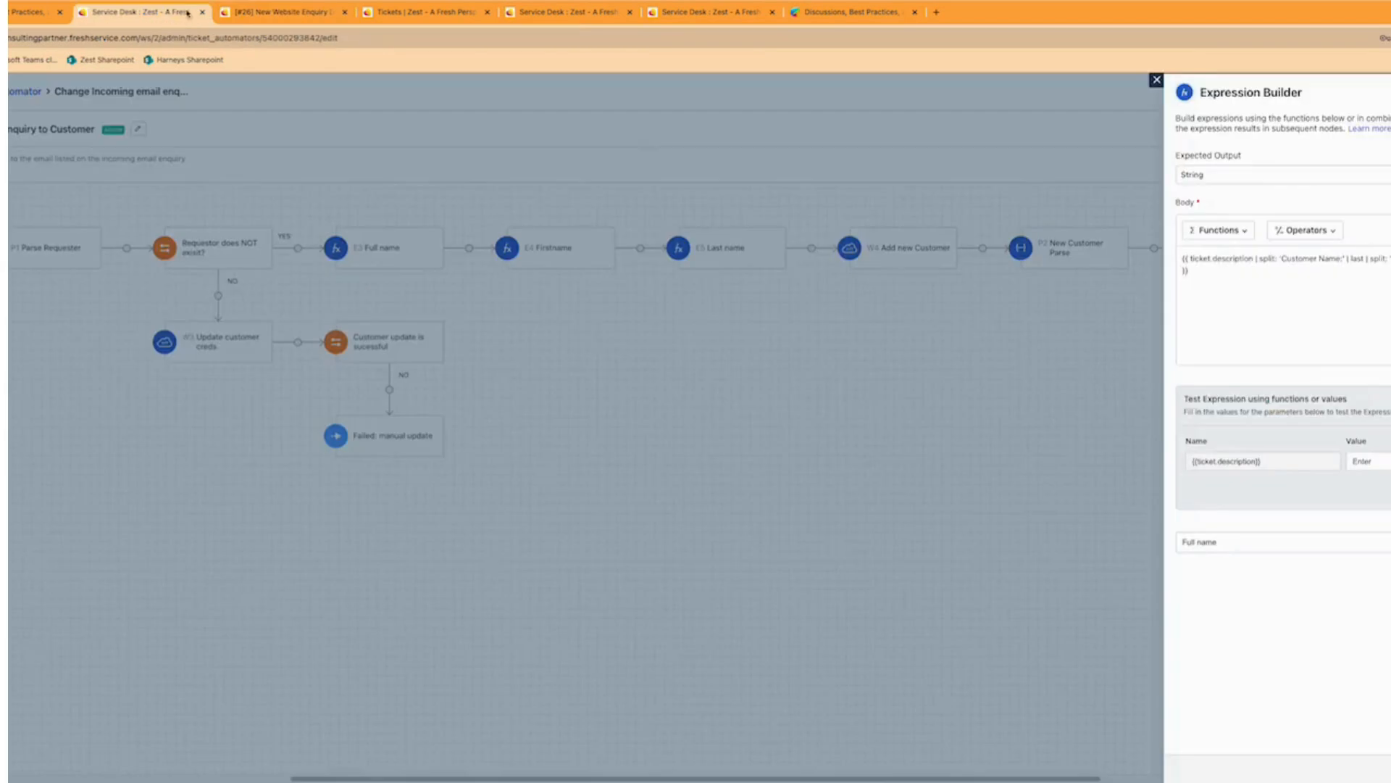
left_click(134, 12)
left_click(1352, 461)
key("ctrl+v")
left_click(1390, 489)
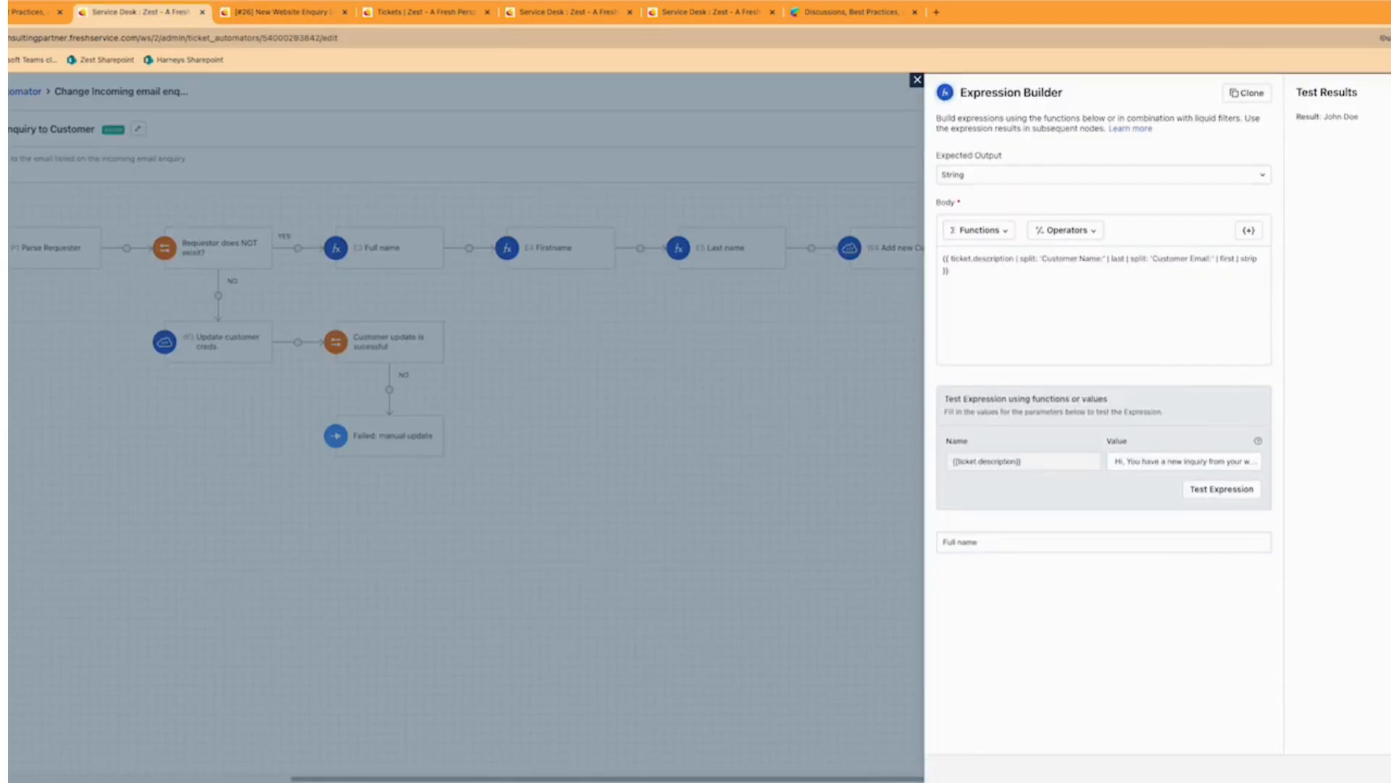
Step: Replace the customer's name in the test description, test the Full name expression again, and save the node
left_click_drag(1158, 465, 1215, 459)
type("Jane Doe Custor")
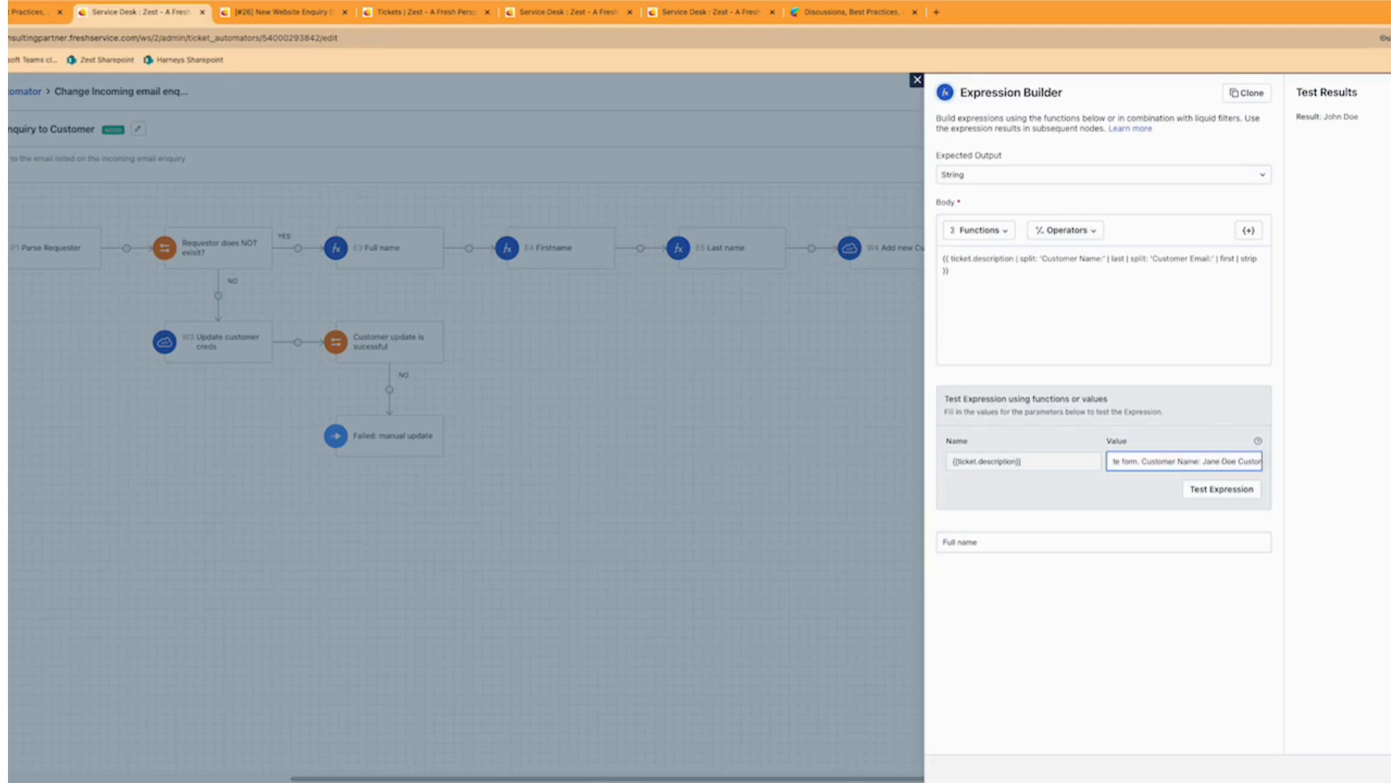
left_click(1230, 489)
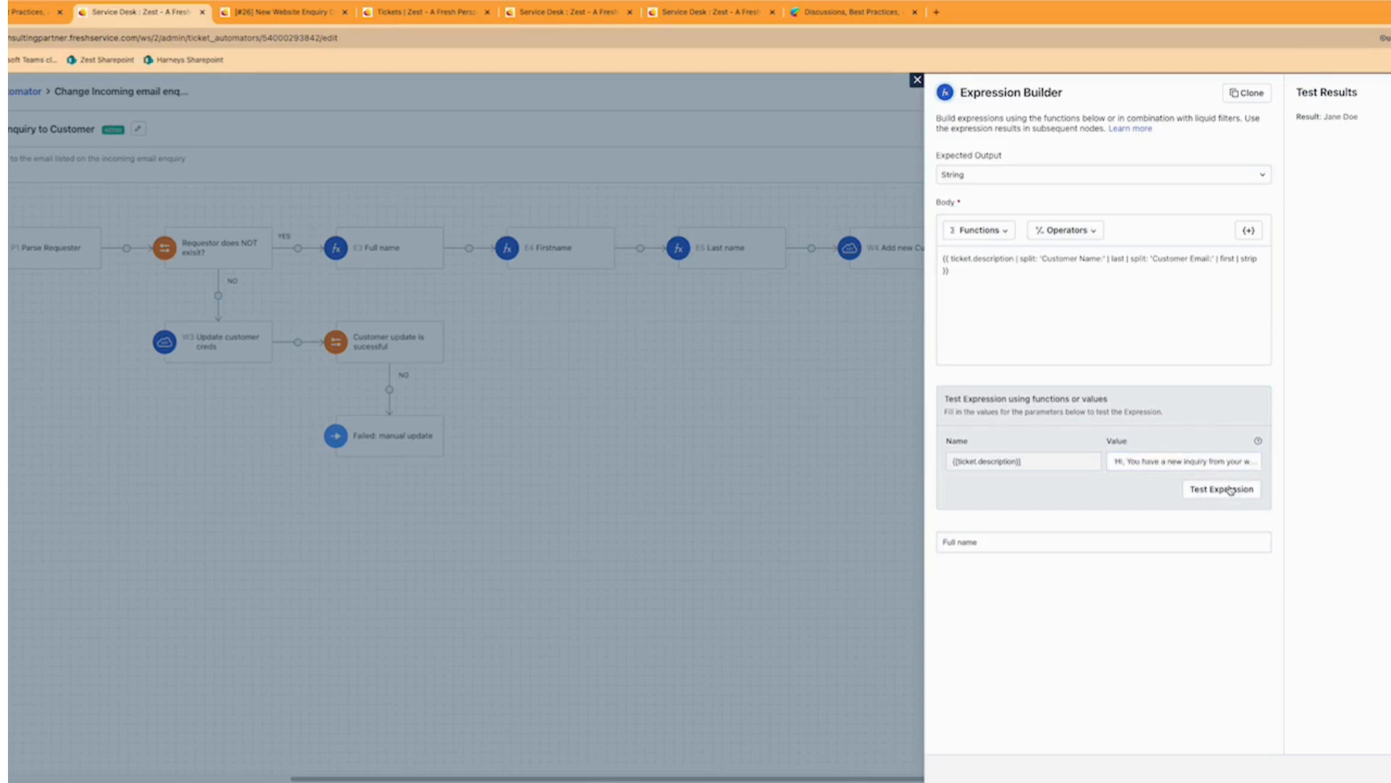
left_click(1386, 768)
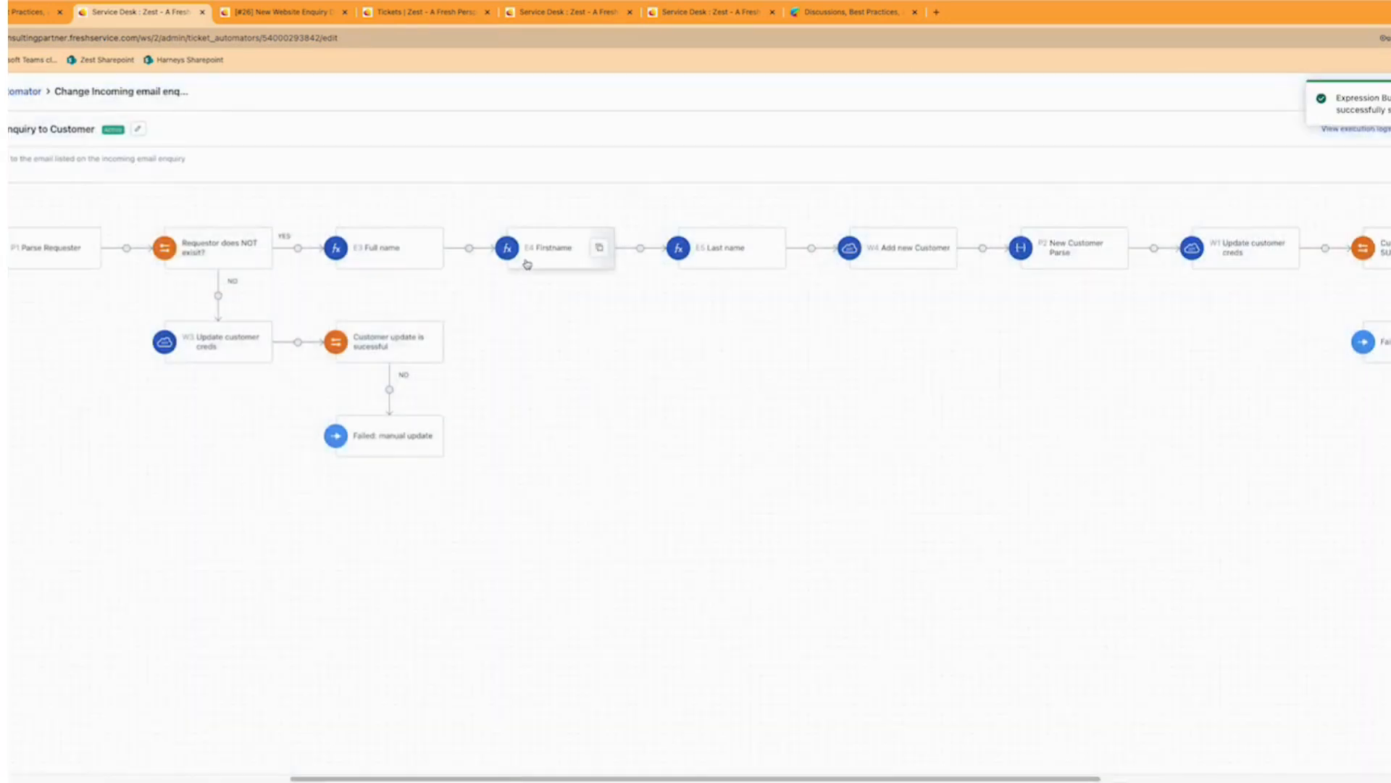
Step: Test the Firstname expression with a customer's full name as the {{E3.result}} value, and save the node
left_click(526, 264)
left_click(1376, 463)
type("Jane Dow")
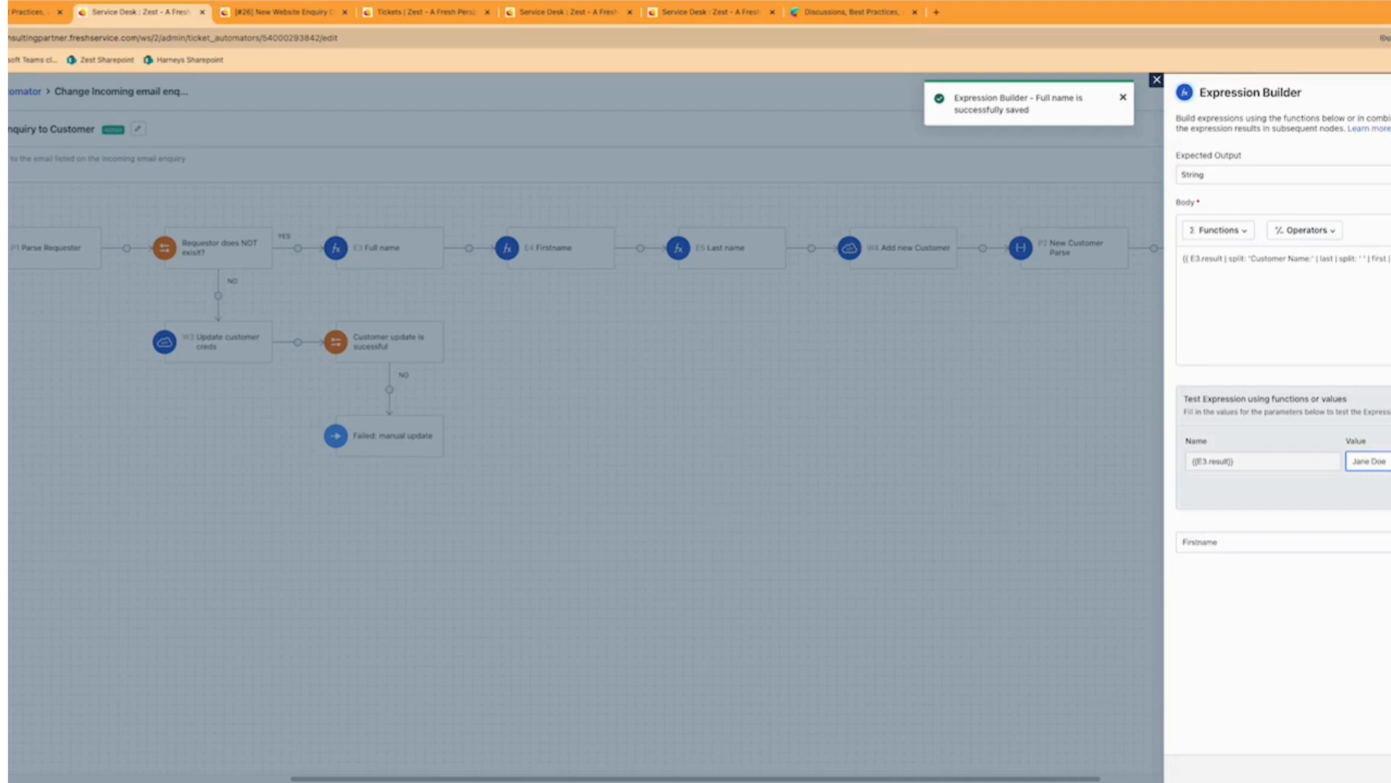
left_click(1390, 489)
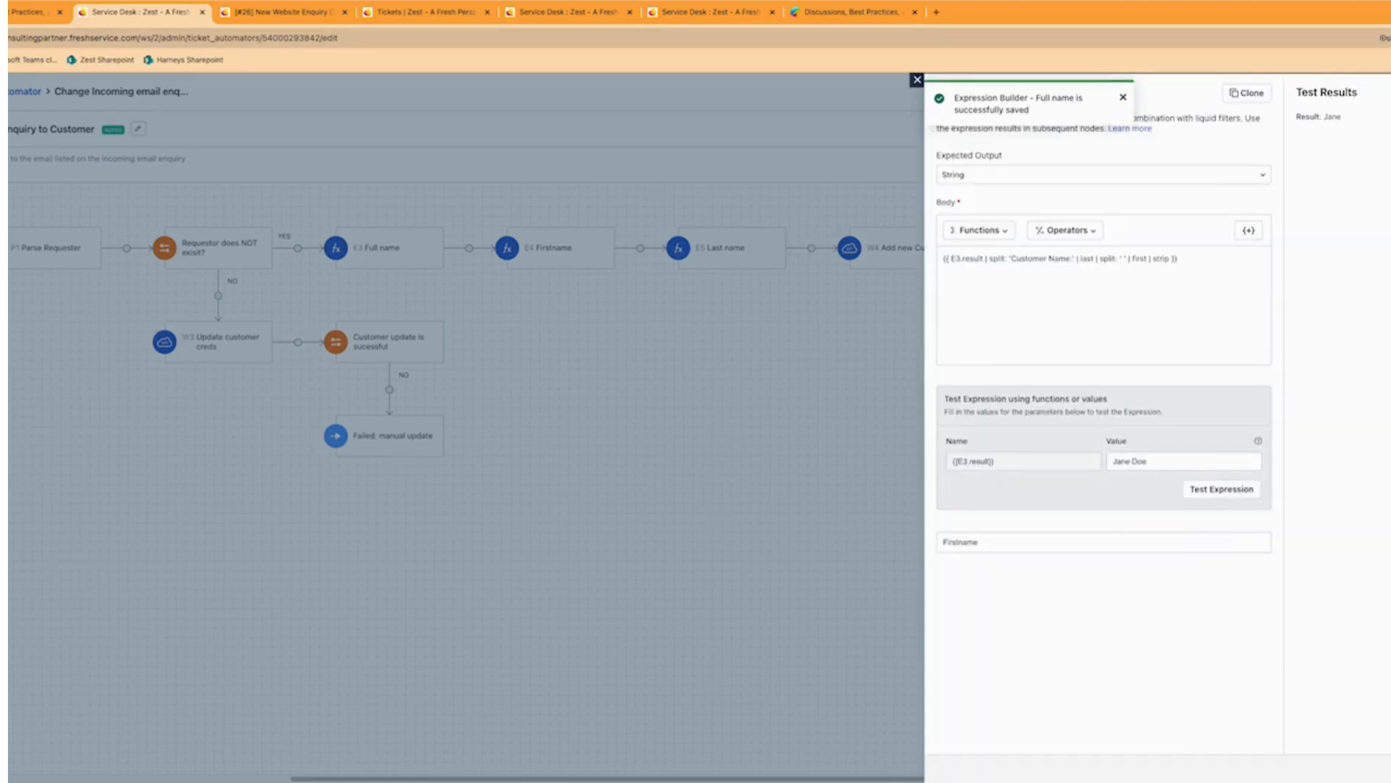
left_click(805, 393)
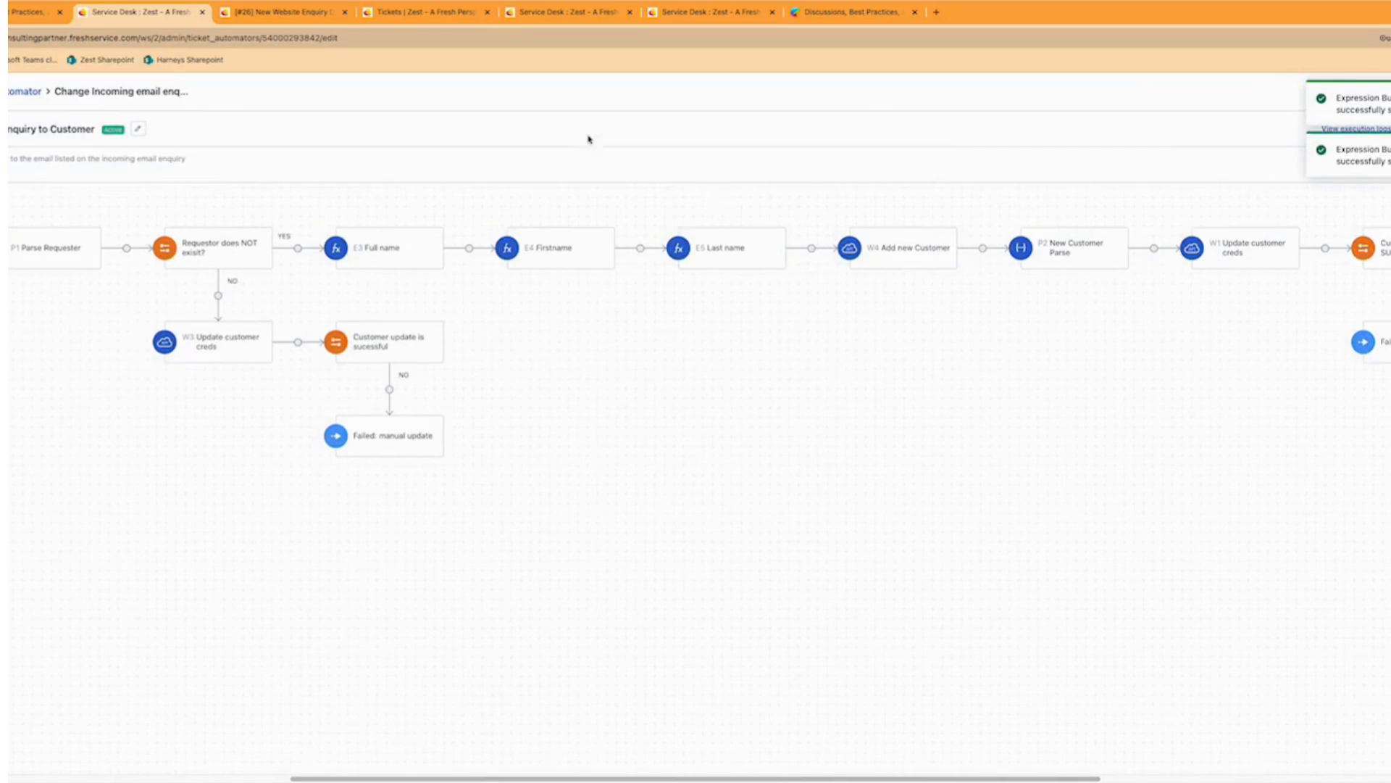
Step: Test the Last name expression with a customer's full name as the {{E4.result}} value
left_click(700, 250)
left_click(1385, 467)
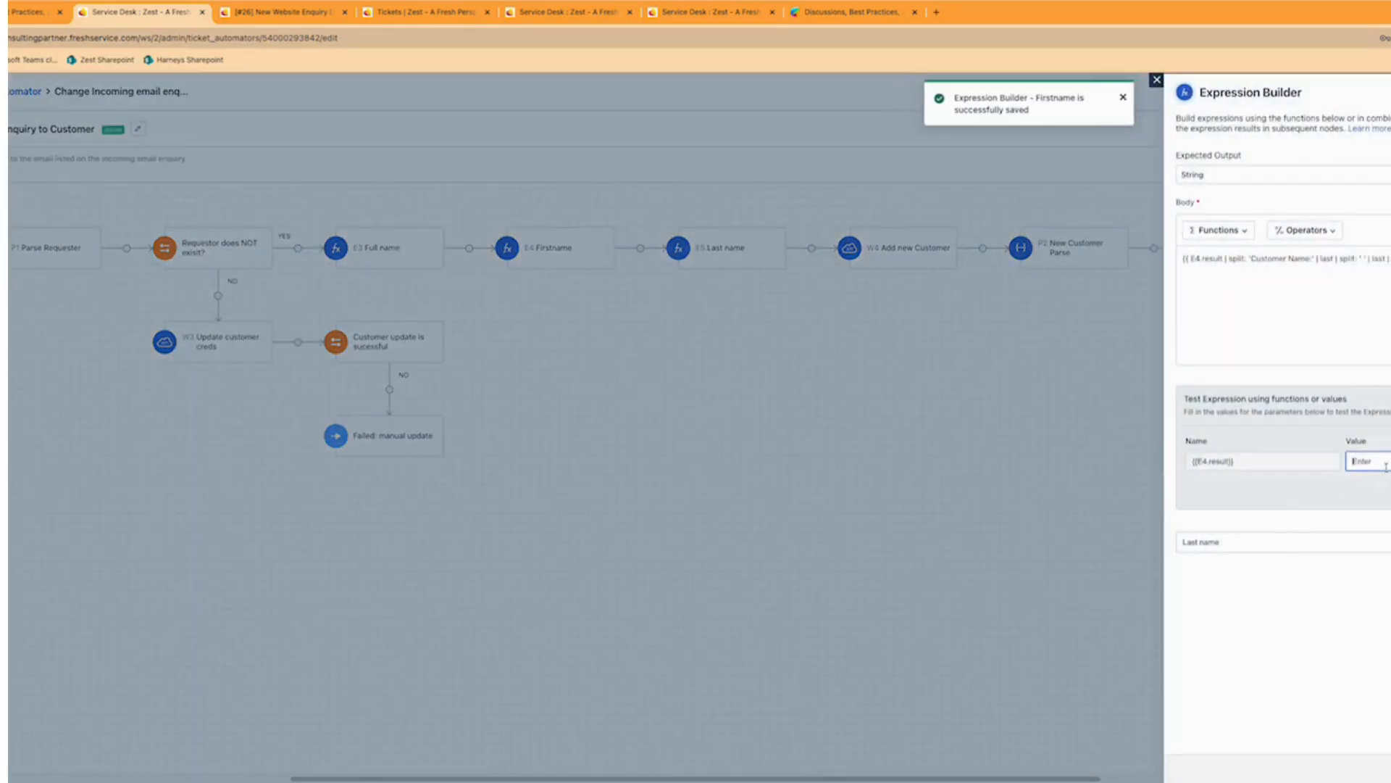
type("Jane Doe")
left_click(1390, 490)
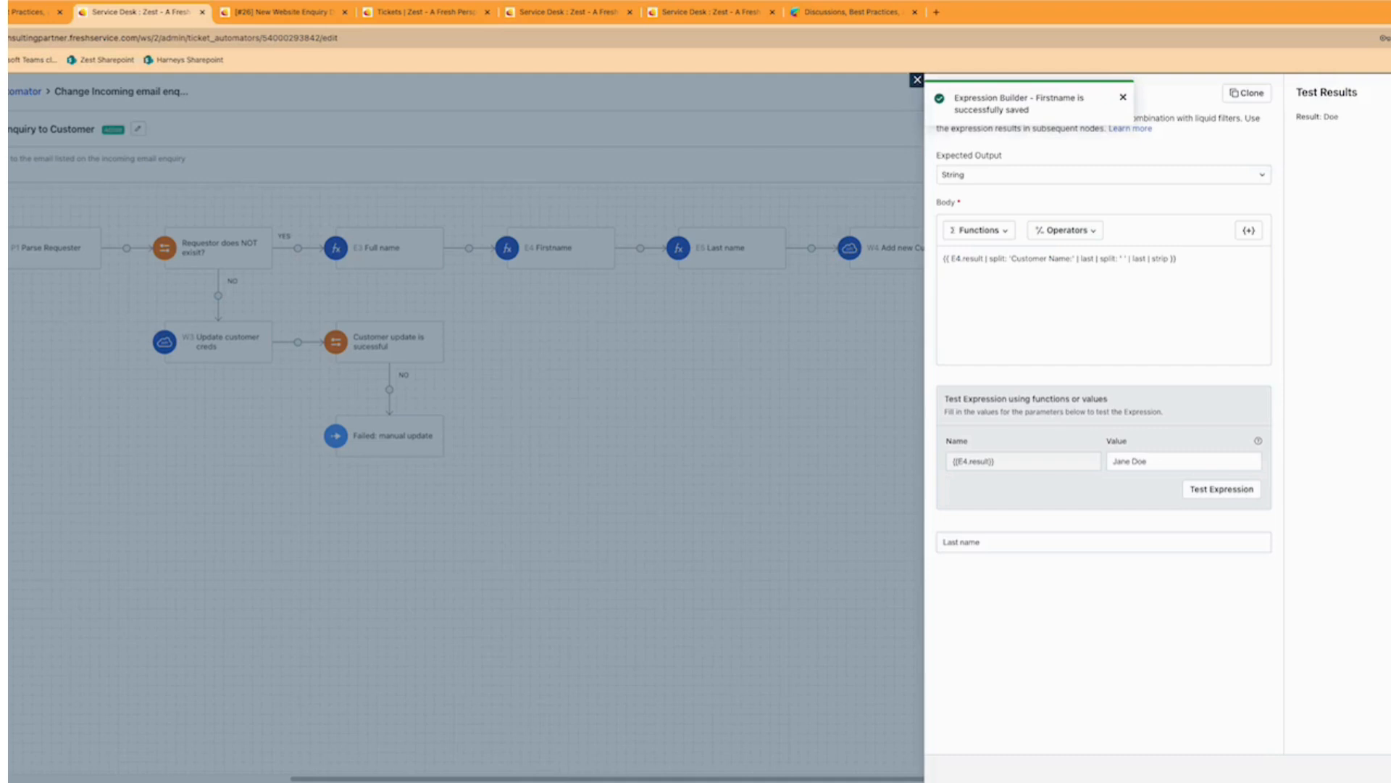
Step: Change the Last name expression's source from E4.result to E3.result and save the node
left_click(961, 261)
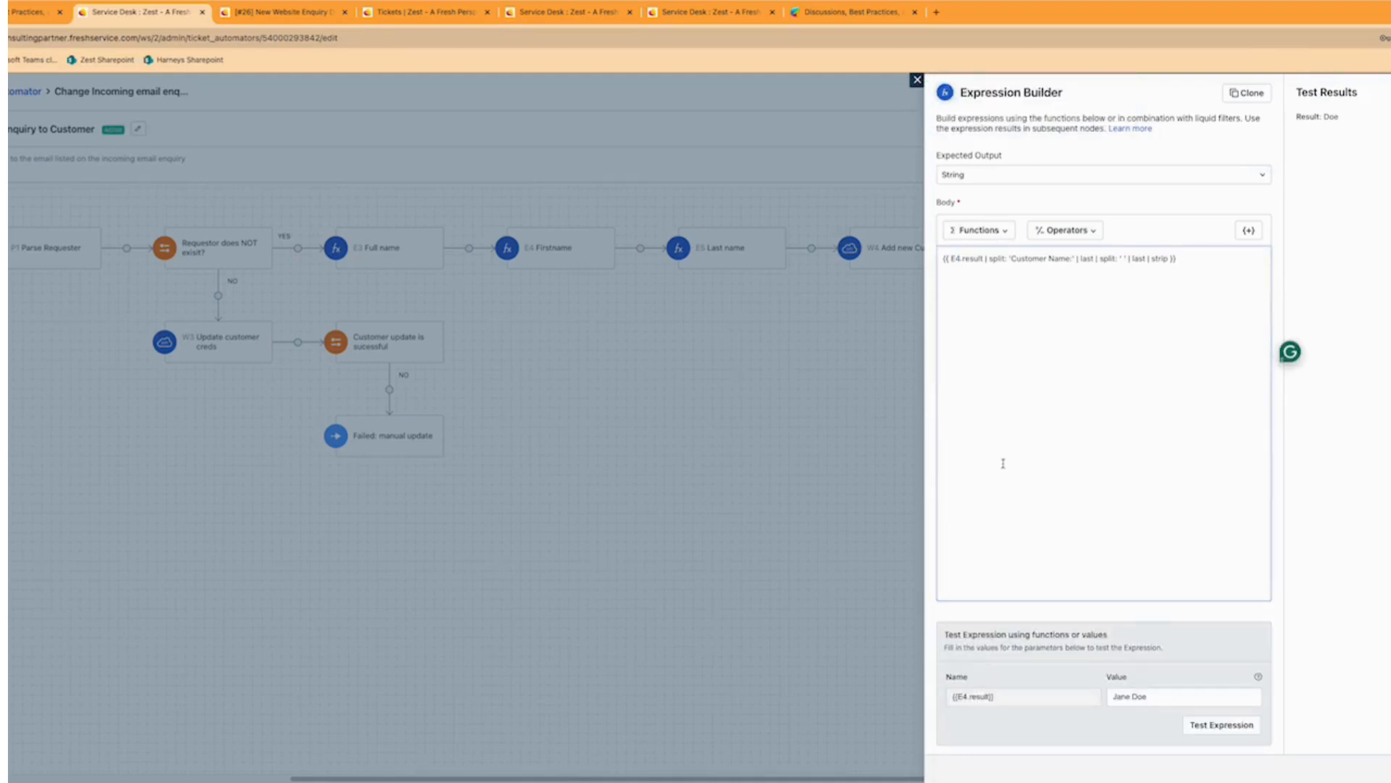
key("BackSpace")
type("3")
left_click(1385, 766)
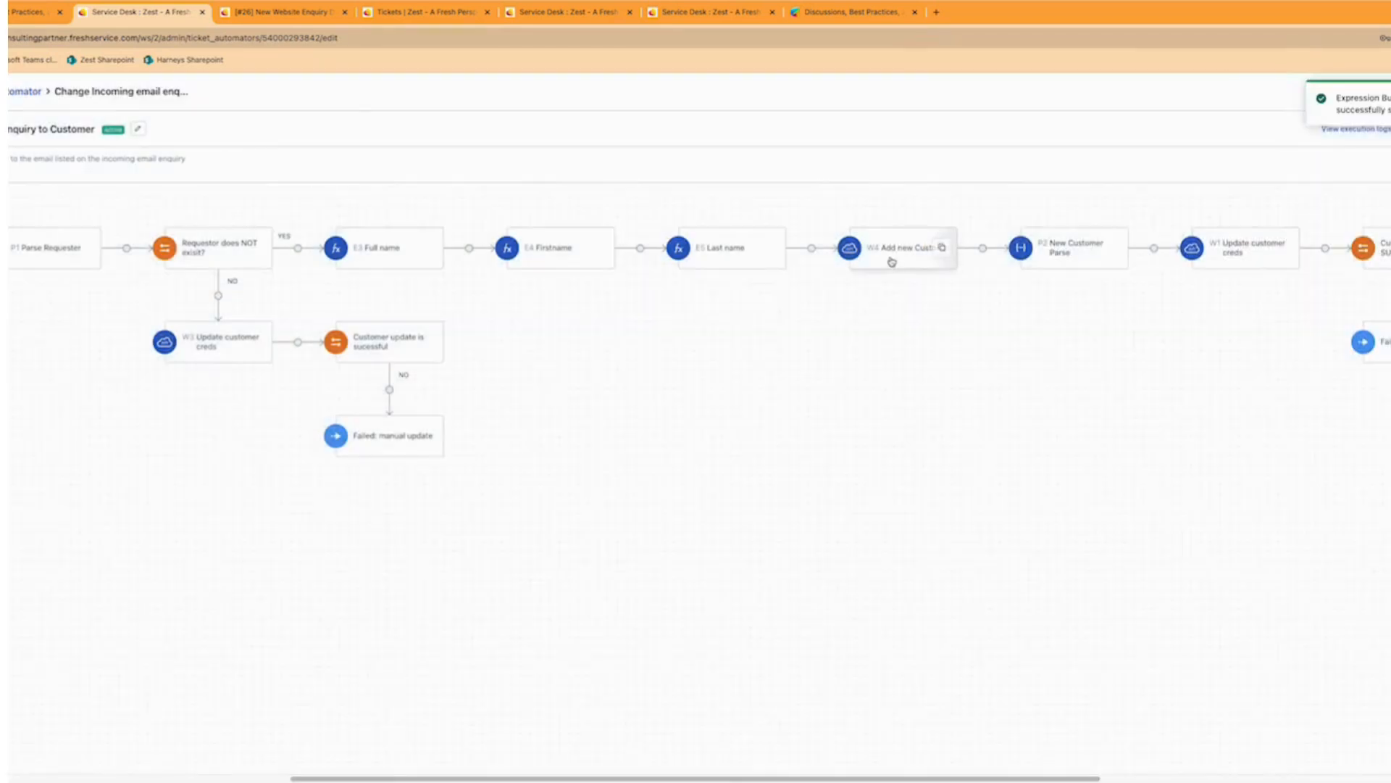
Step: Fill the Add new Customer web request's E4, E5 and E1 test parameters with a sample first name, last name and email, and save the node
left_click(893, 255)
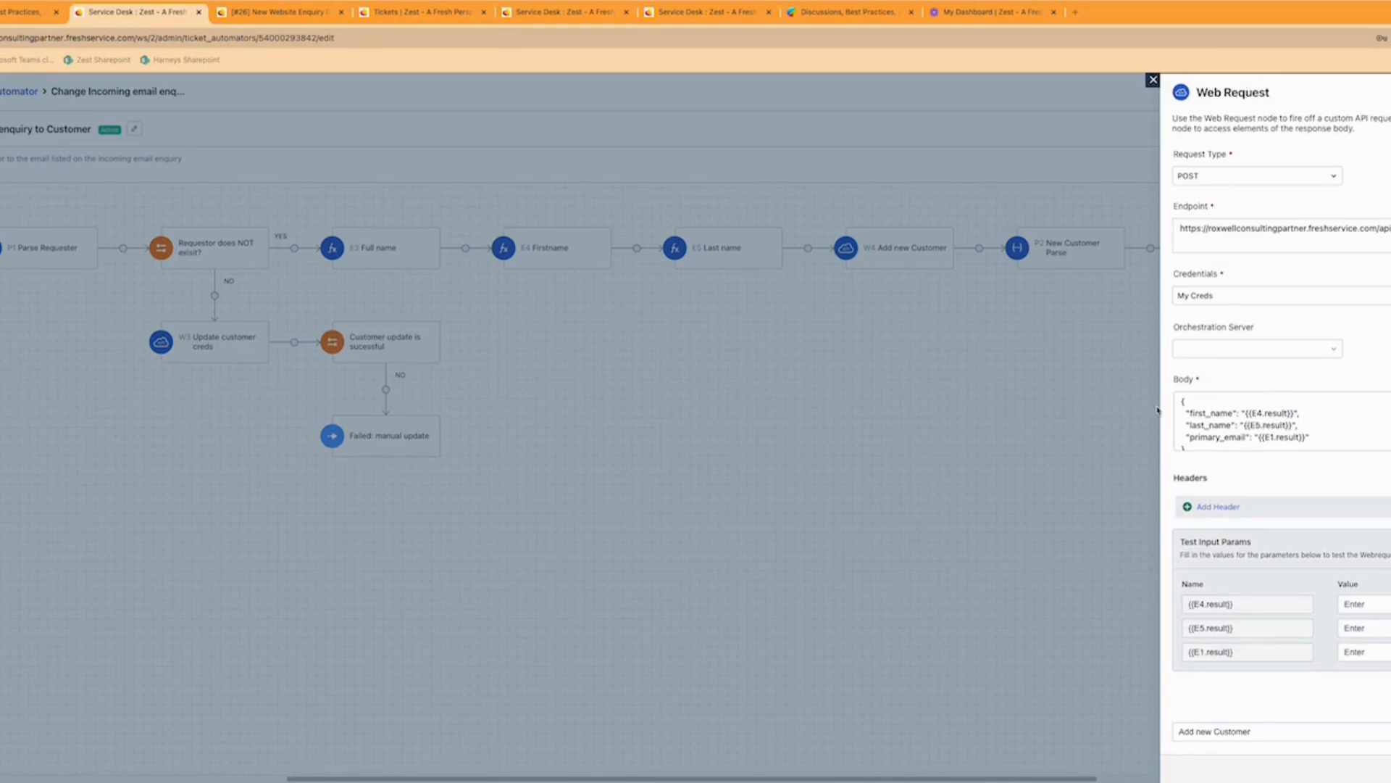
scroll(1311, 421, "down", 1)
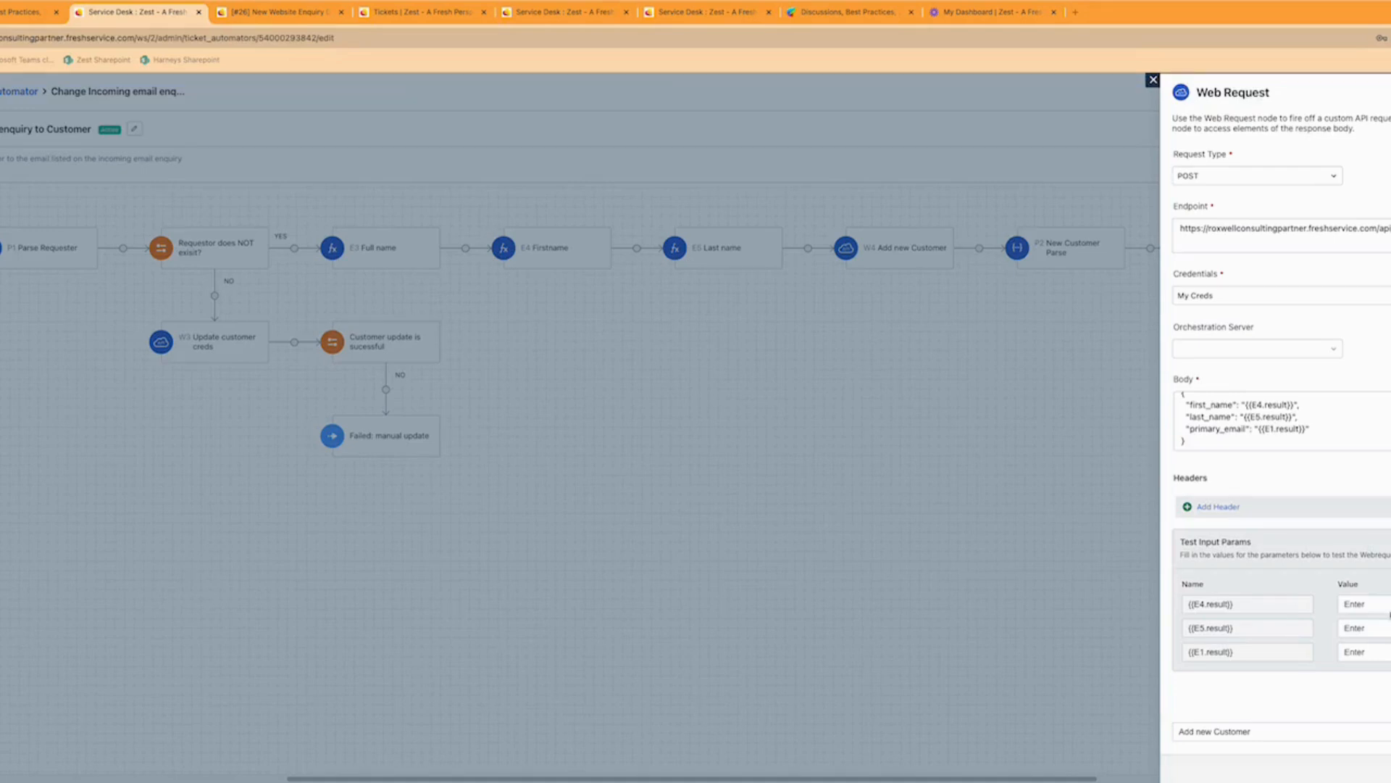
left_click(1385, 605)
type("Jane")
key("Tab")
type("Doe")
key("Tab")
type("JaneDow")
type("@e")
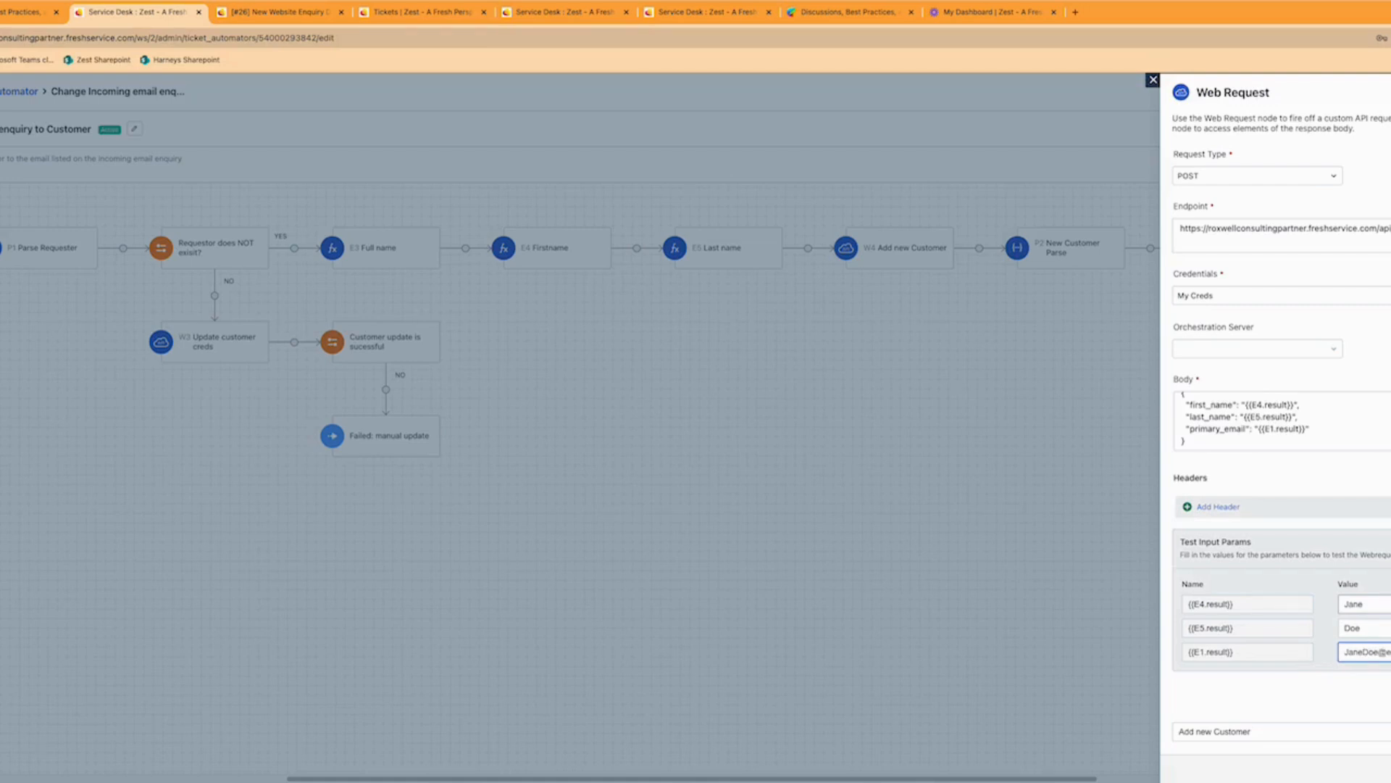
key("Tab")
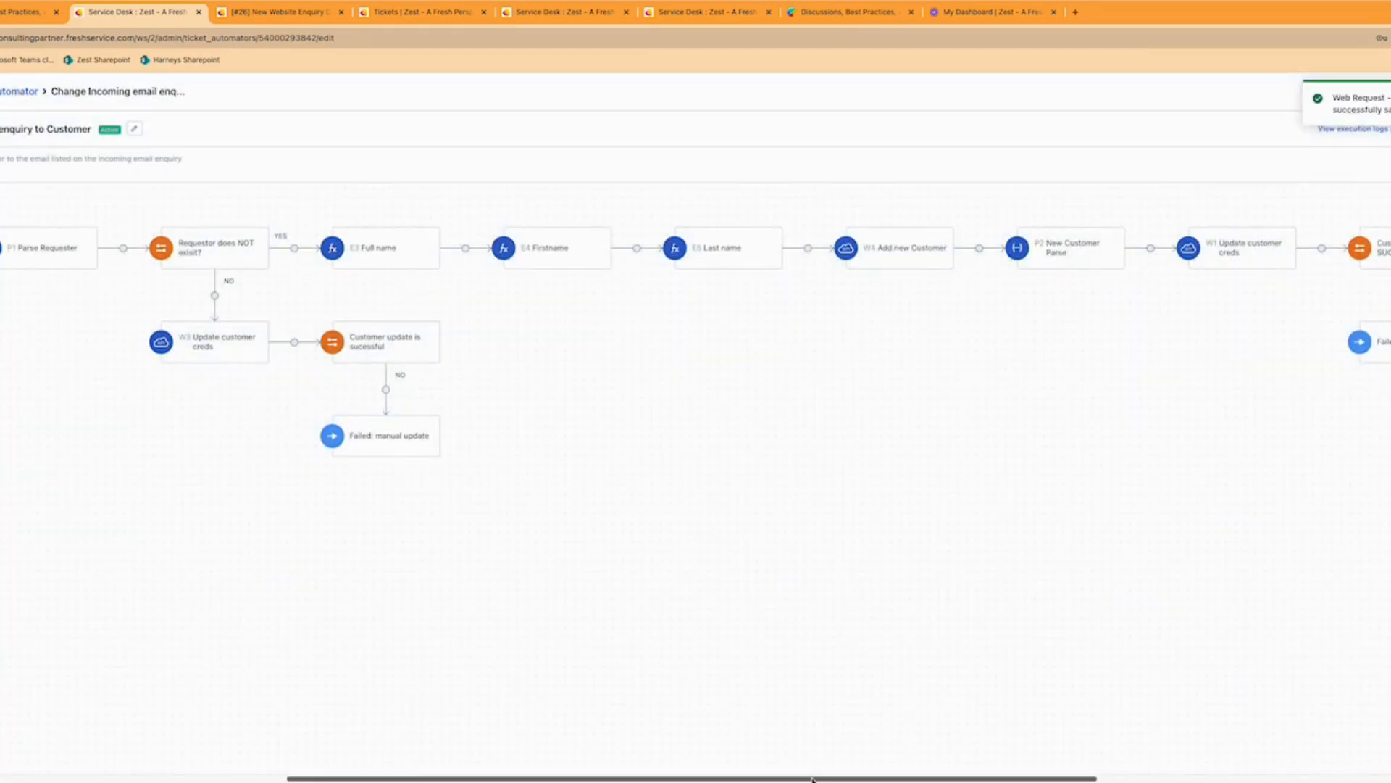
Step: Review the body of the Update customer creds web request following New Customer Parse, and save the node
left_click_drag(814, 778, 906, 779)
left_click(1056, 239)
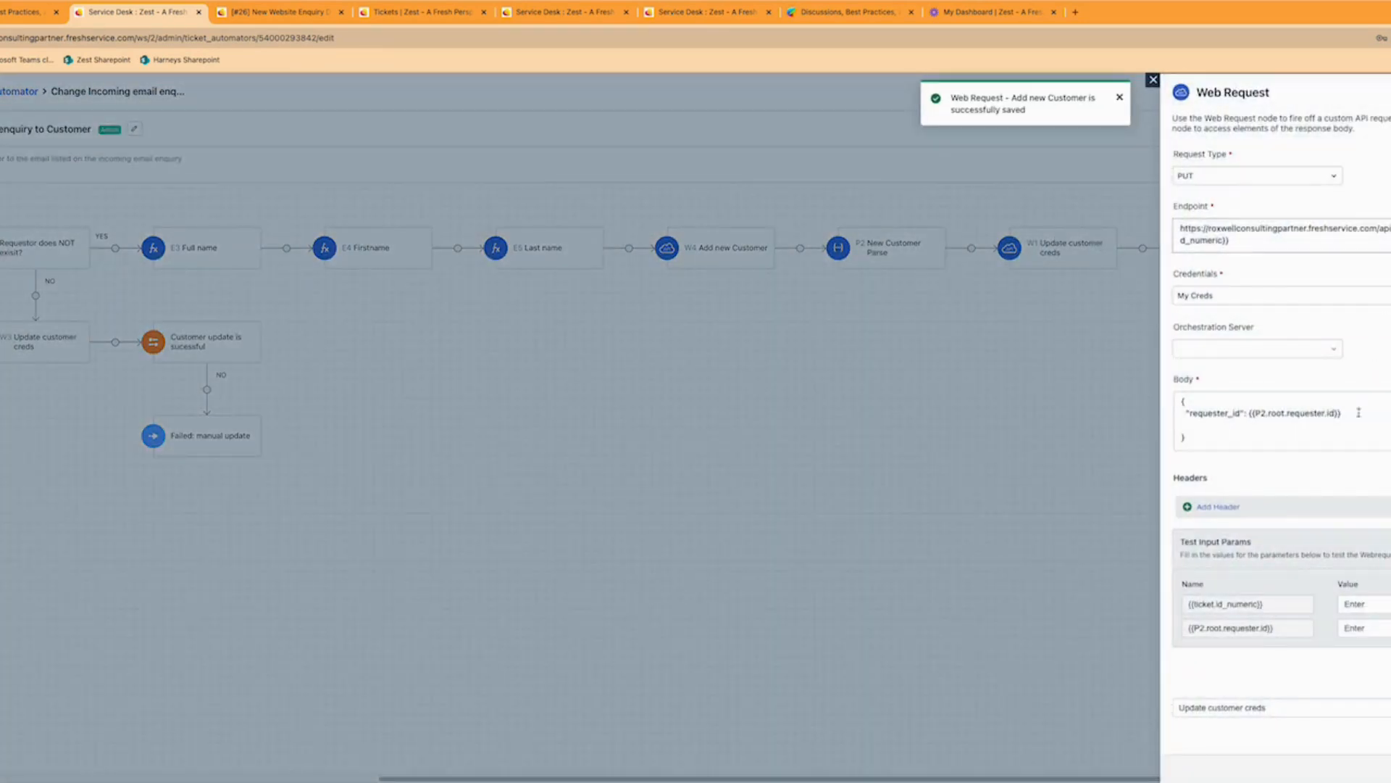
left_click(1242, 426)
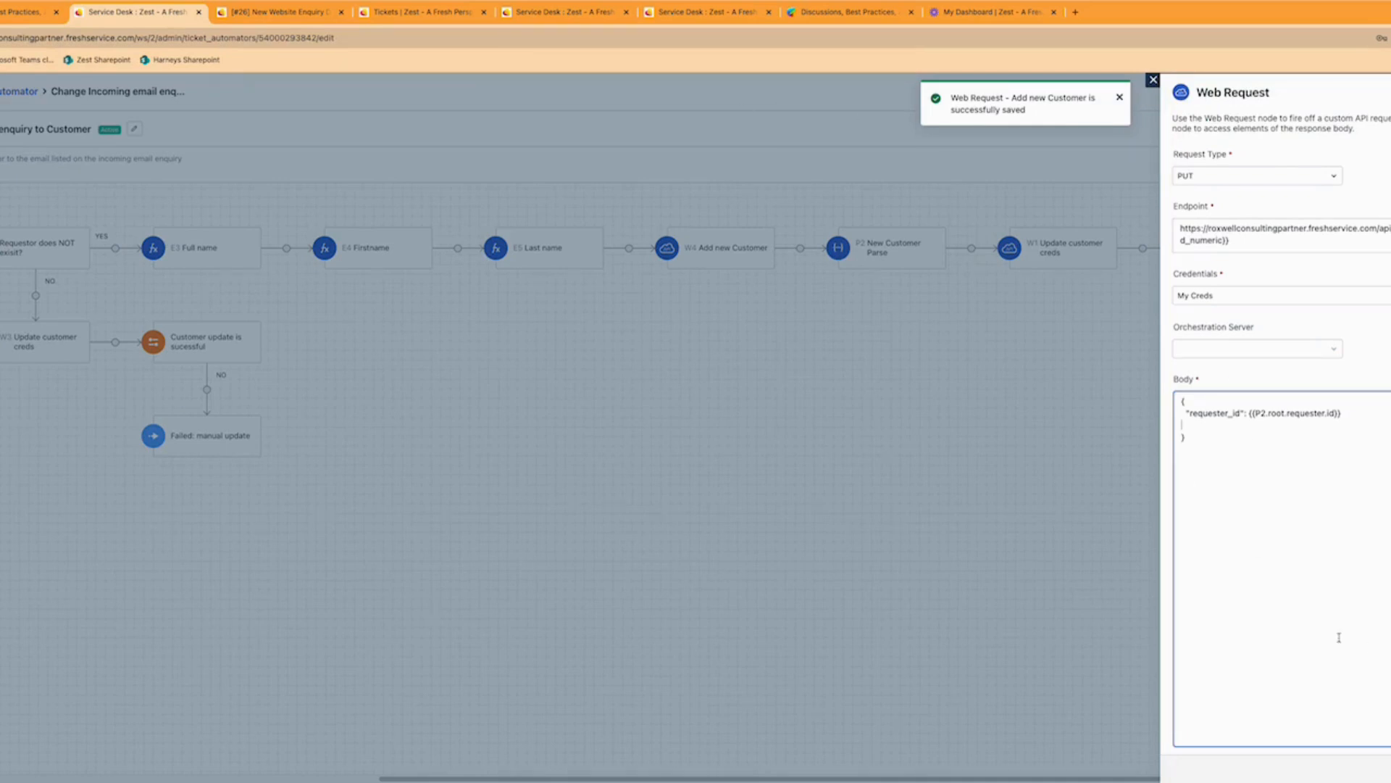
left_click(1381, 768)
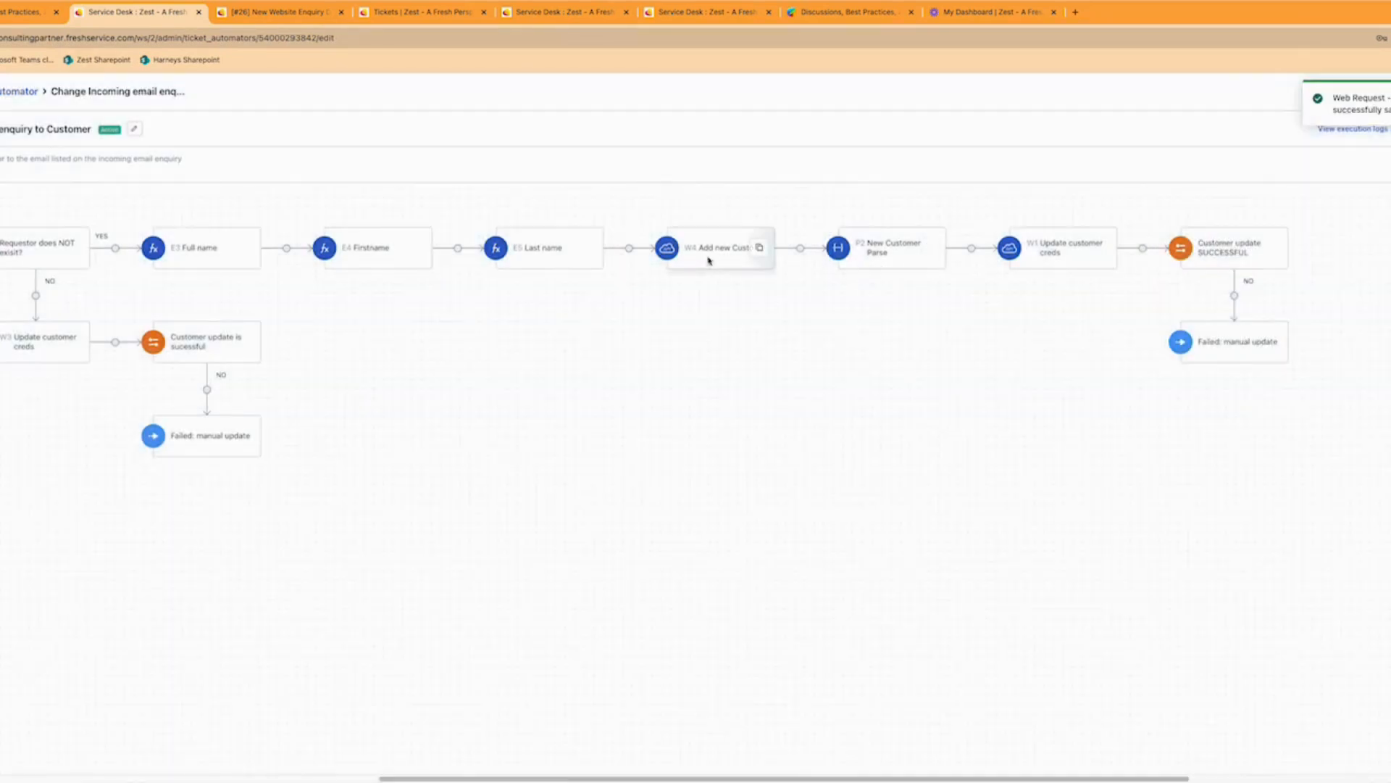
Step: Check the Add new Customer web request and the New Customer Parse node, and save the parser
left_click(709, 261)
left_click(1157, 90)
left_click(873, 253)
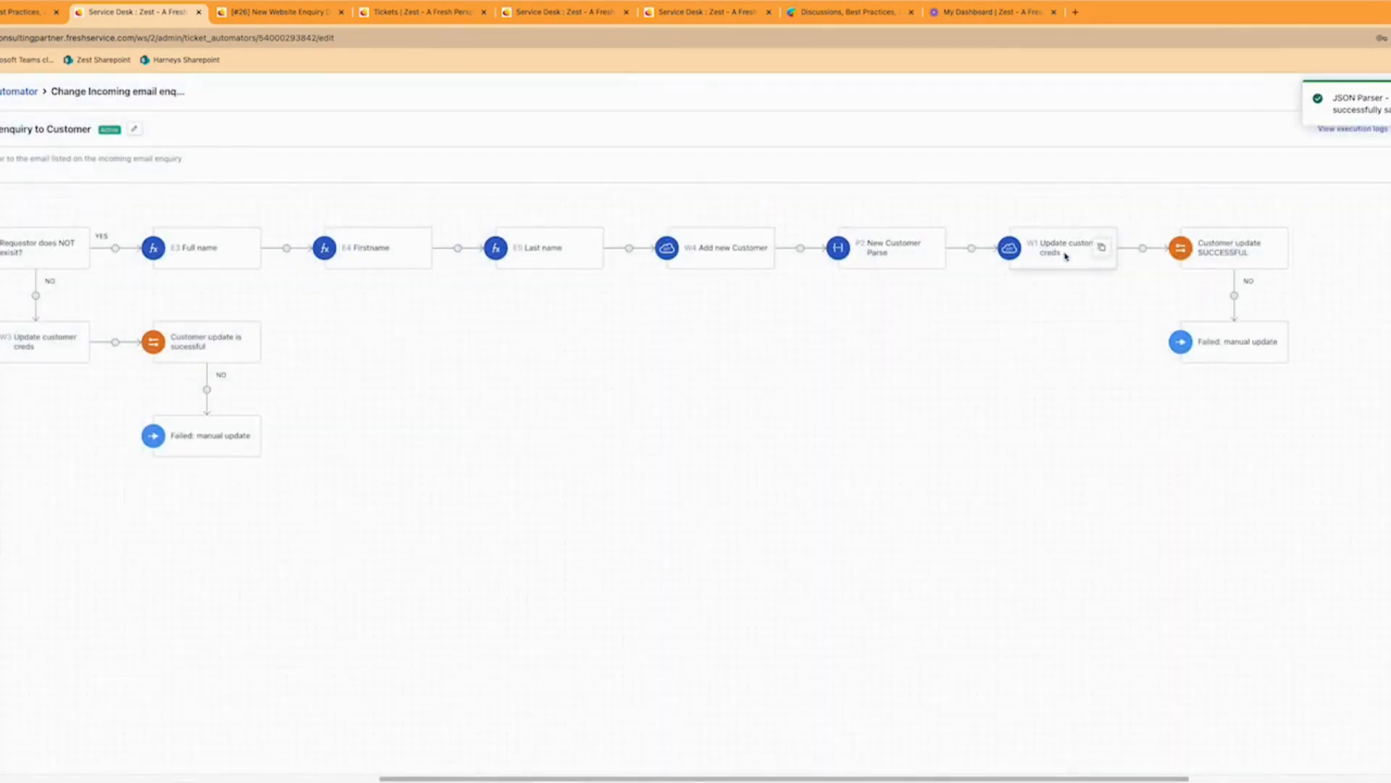
Step: Examine the requester_id line using {{P2.root.requester.id}} in the W1 Update customer creds body, and save the web request
left_click(1063, 251)
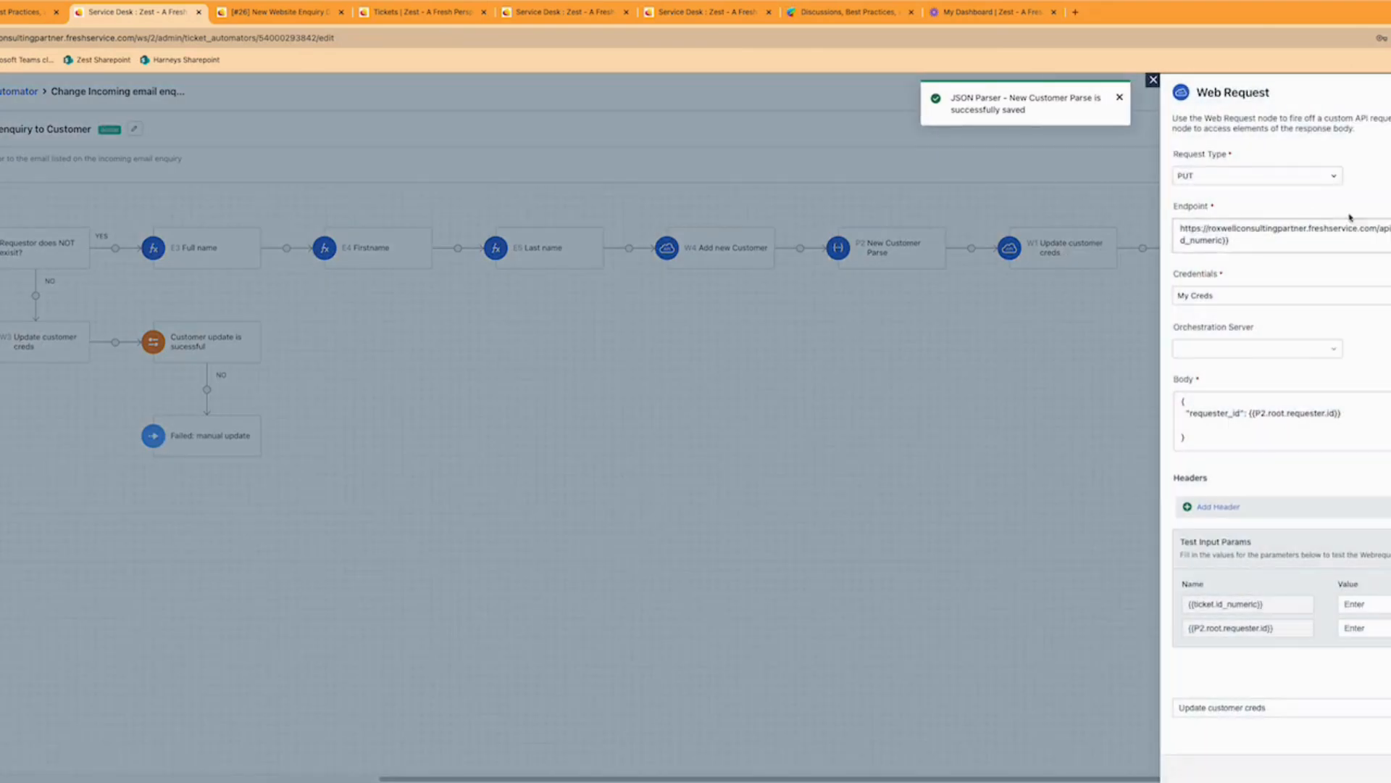
left_click_drag(1364, 422, 1171, 413)
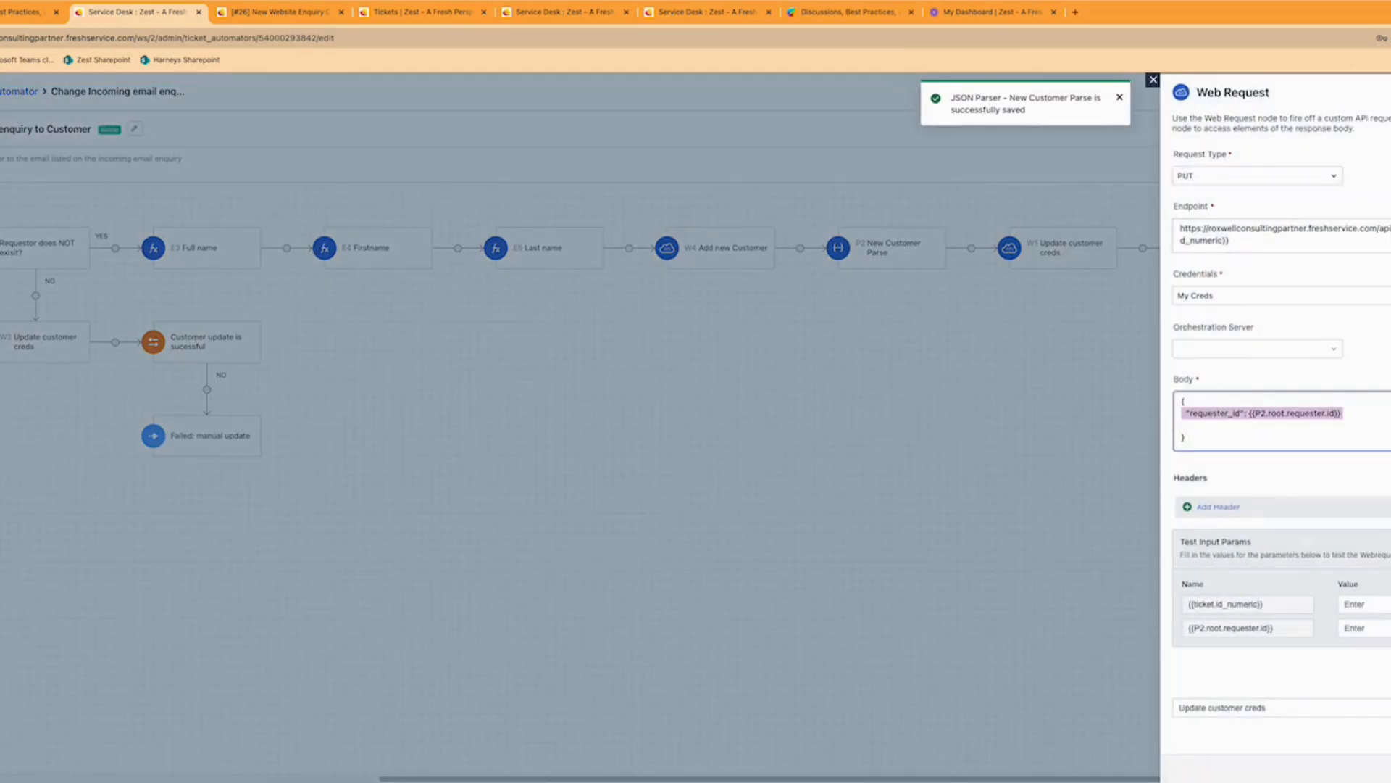
left_click(1165, 426)
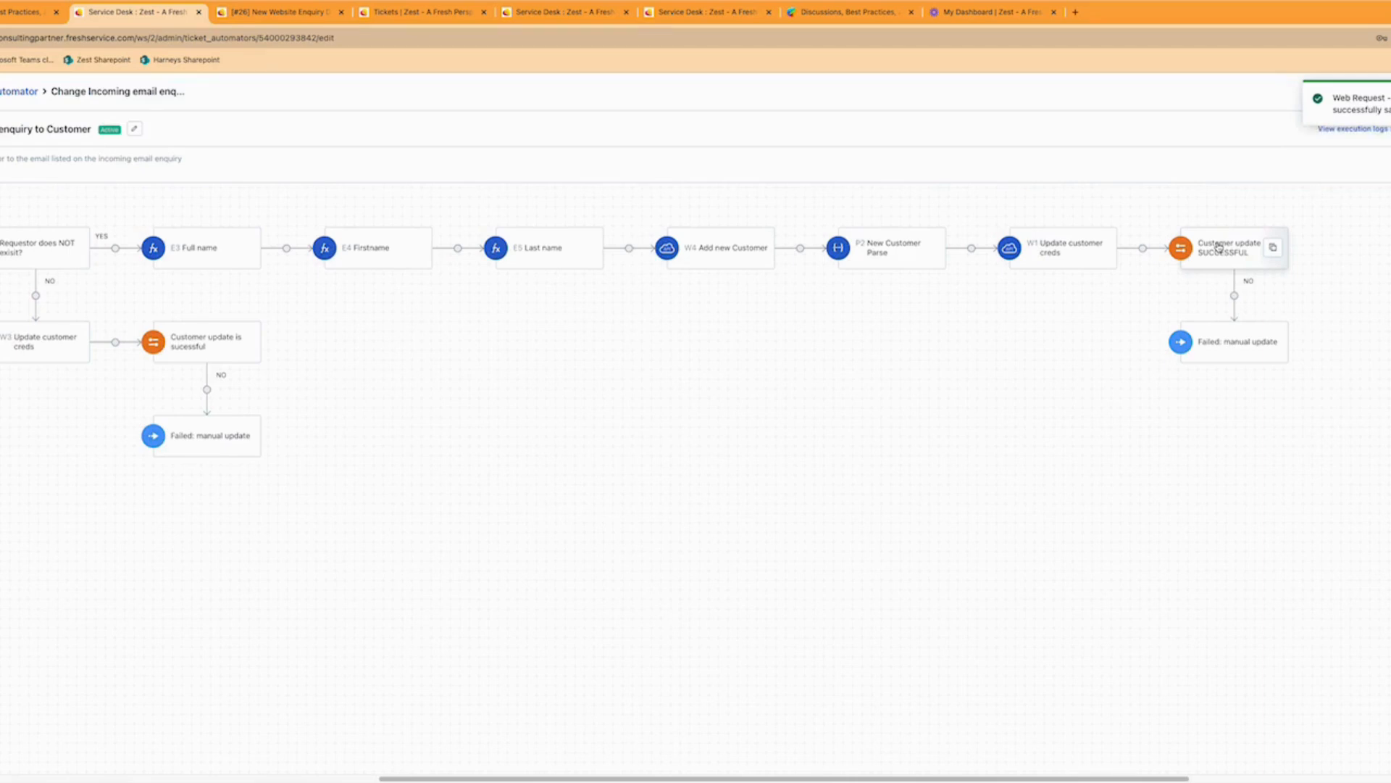
Step: Review and save the Failed: manual update action under Customer update SUCCESSFUL, and examine the workflow back to its ticket fields condition
left_click(1232, 348)
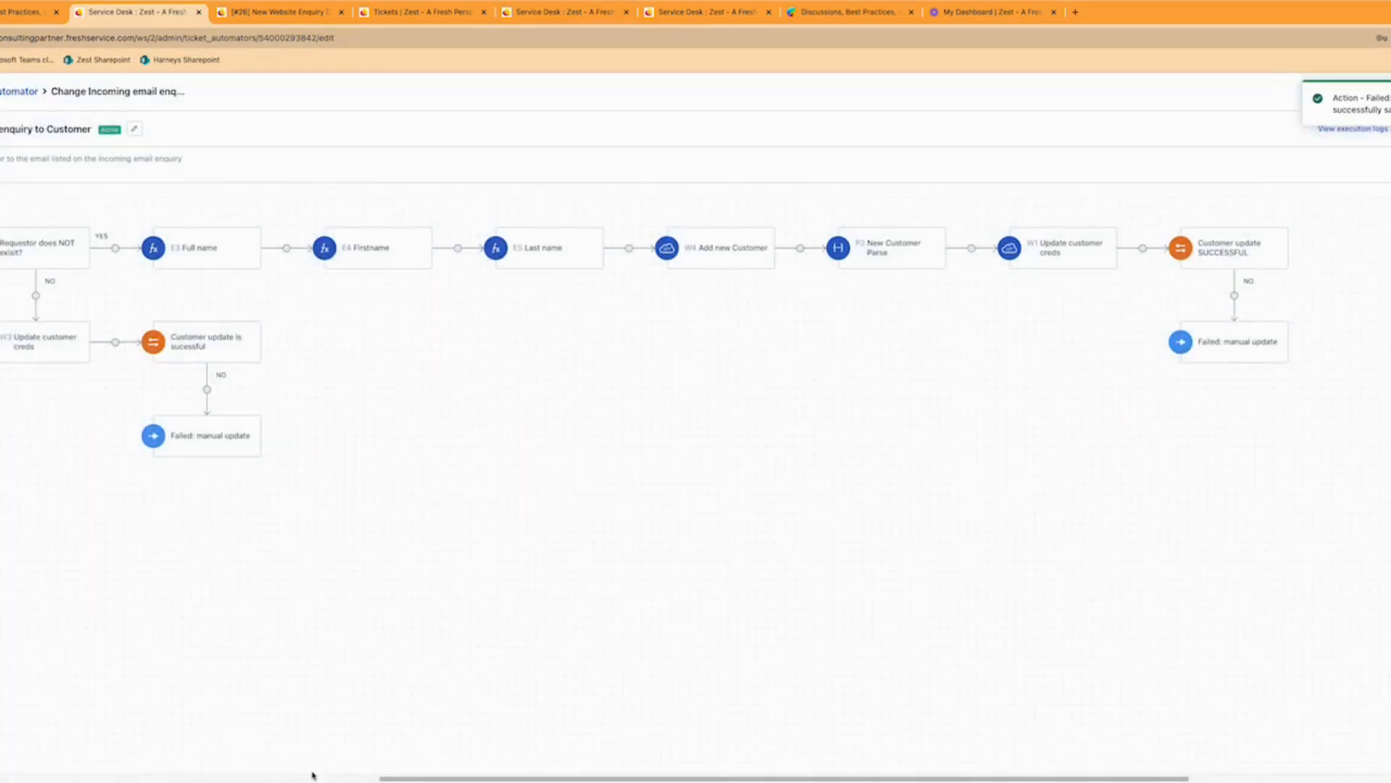
left_click_drag(403, 780, 98, 780)
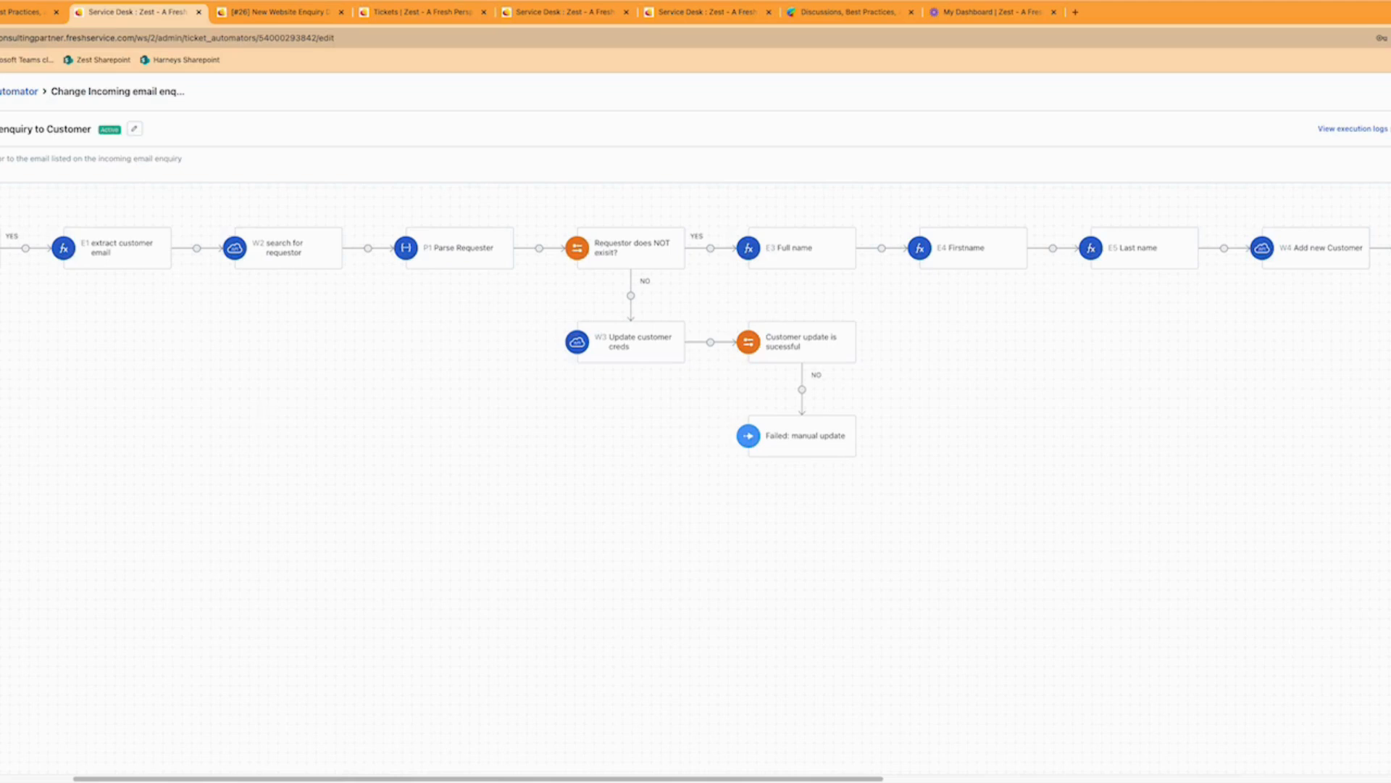
left_click_drag(839, 778, 764, 779)
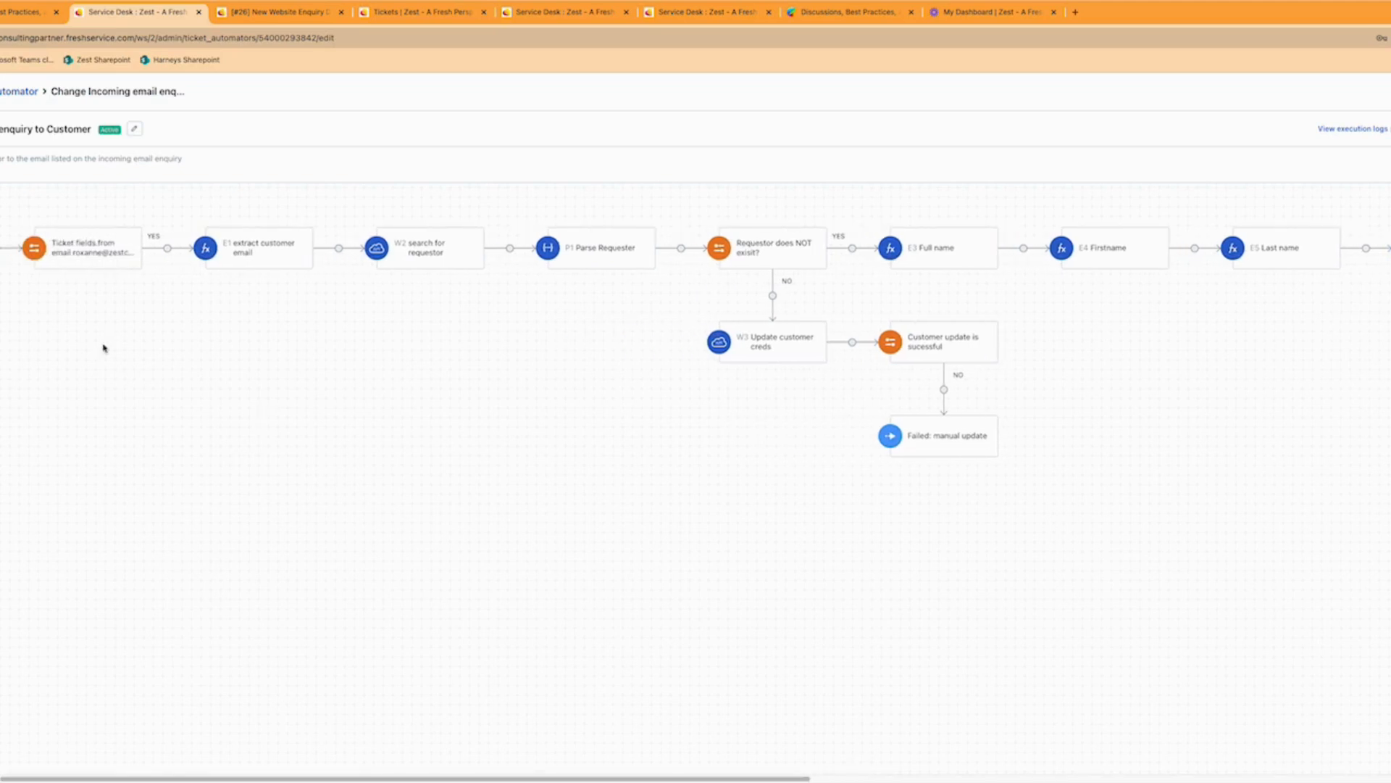